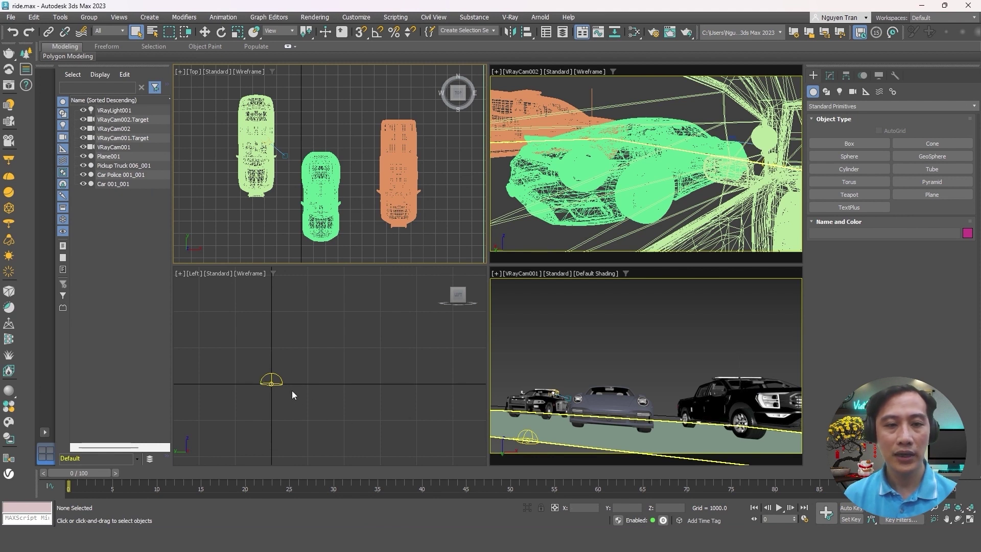
# Select the V-Ray dome light, ground plane and Car 001_001, then maximize the VRayCam001 view
pyautogui.click(272, 381)
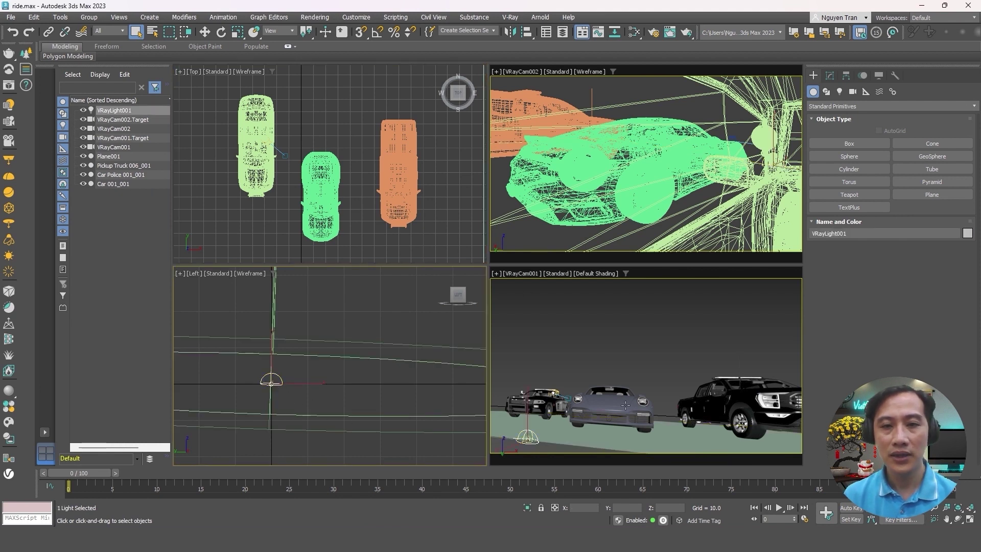
pyautogui.click(580, 449)
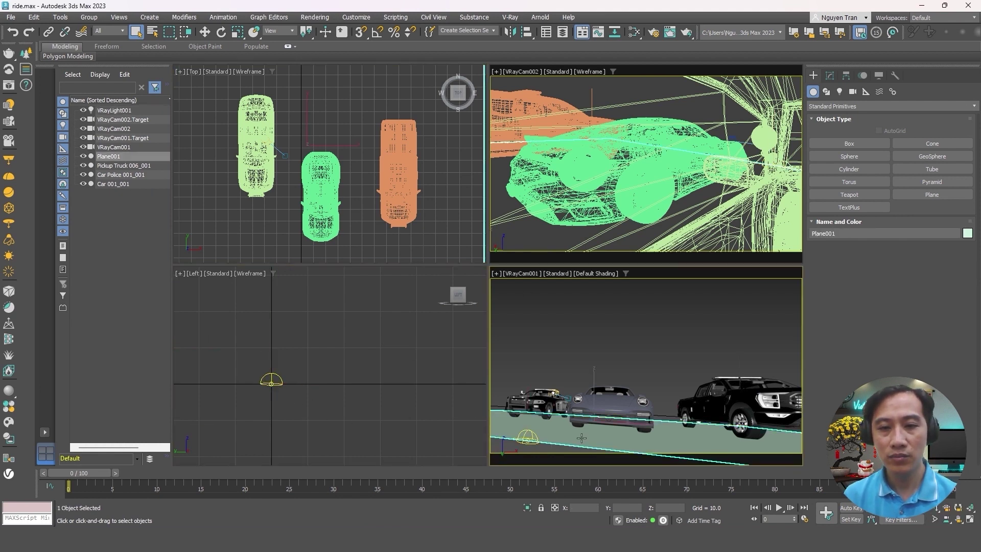
pyautogui.click(623, 420)
pyautogui.hotkey('alt', 'w')
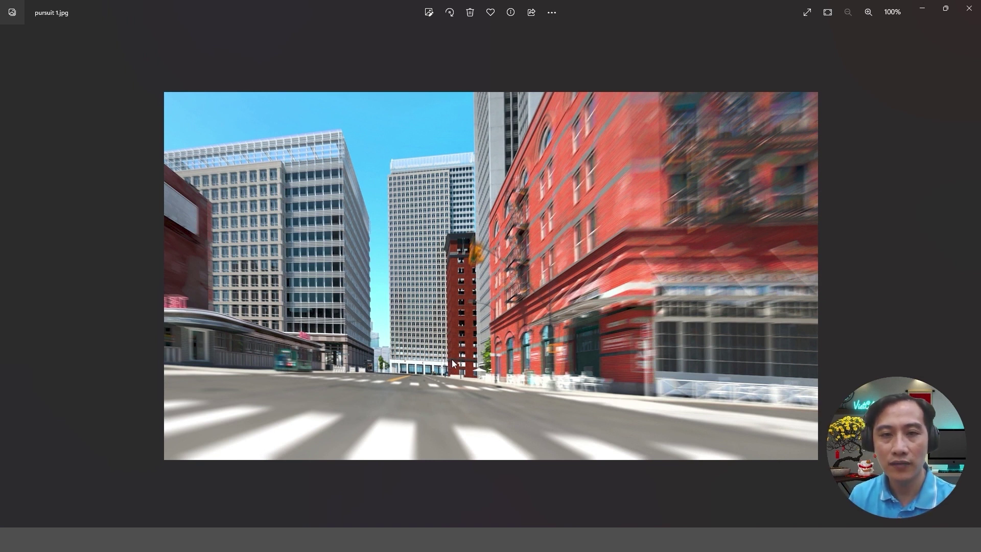
# Compare the empty street photos with their car versions, ending on the ride photo
pyautogui.press('Right')
pyautogui.press('Left')
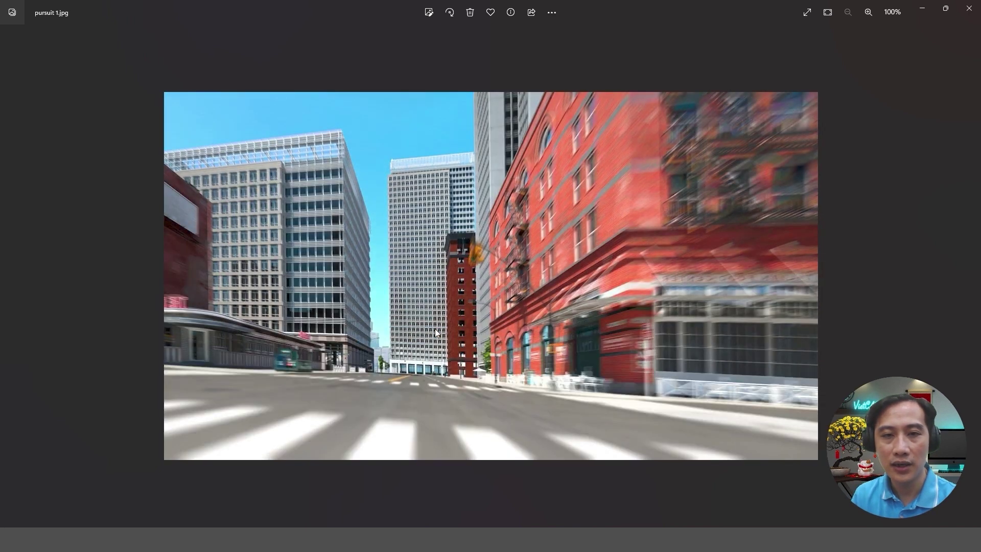
pyautogui.press('Right')
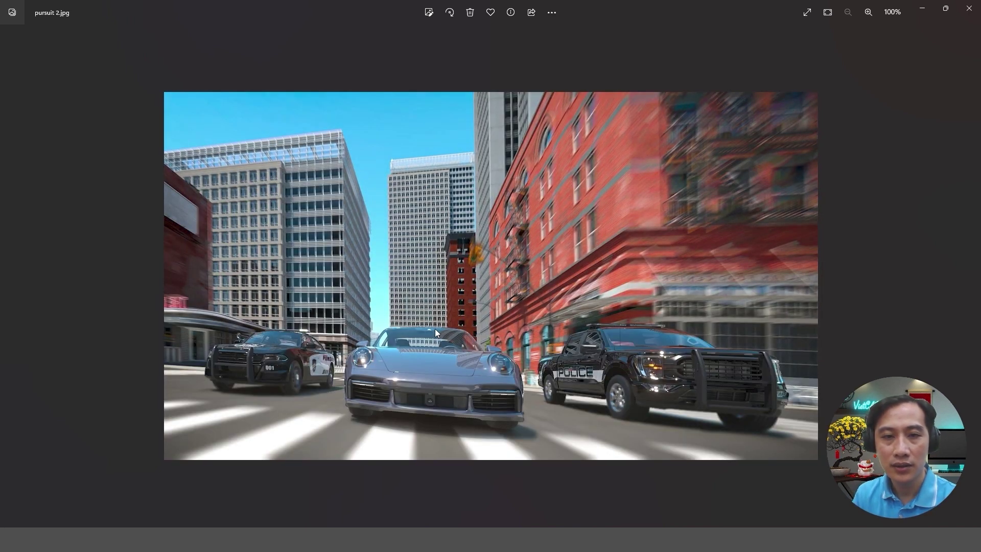
pyautogui.press('Left')
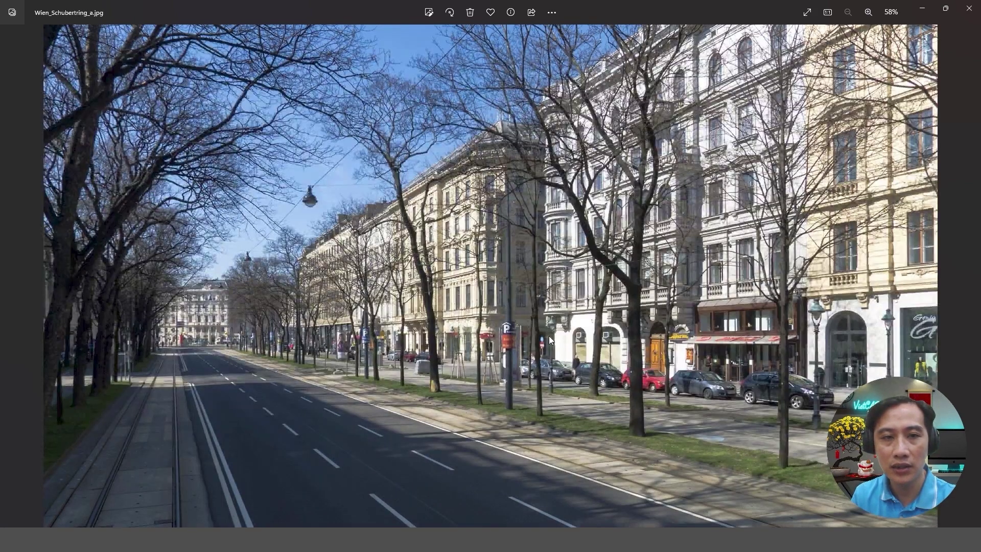
pyautogui.press('Right')
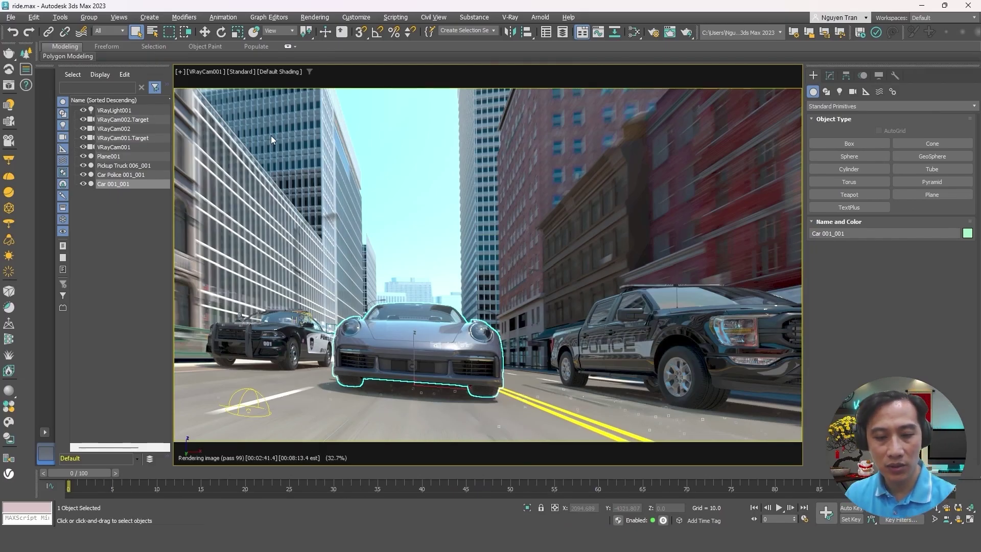
# Set Wien_Schubertring_a.jpg as the Perspective viewport background, matching the rendering output
pyautogui.hotkey('alt', 'w')
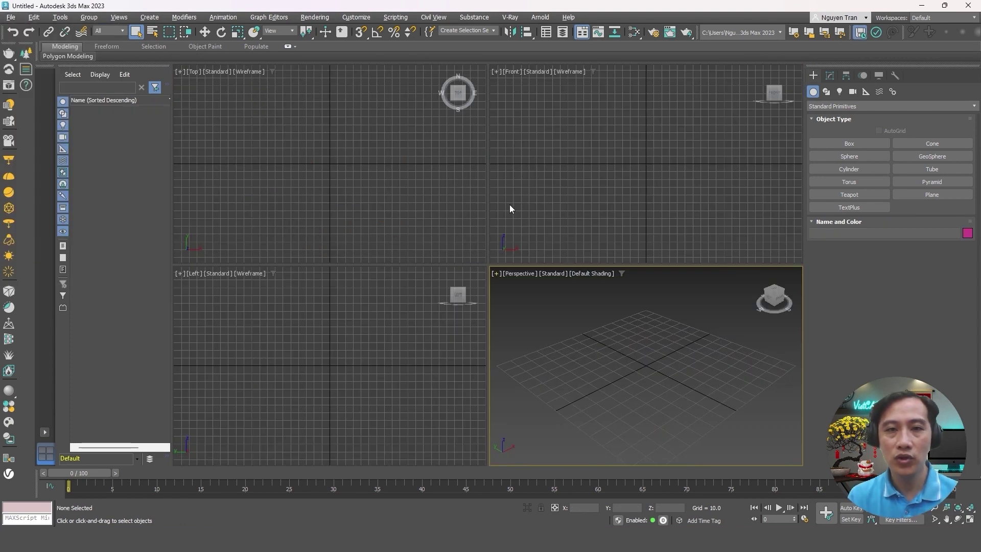
pyautogui.click(117, 18)
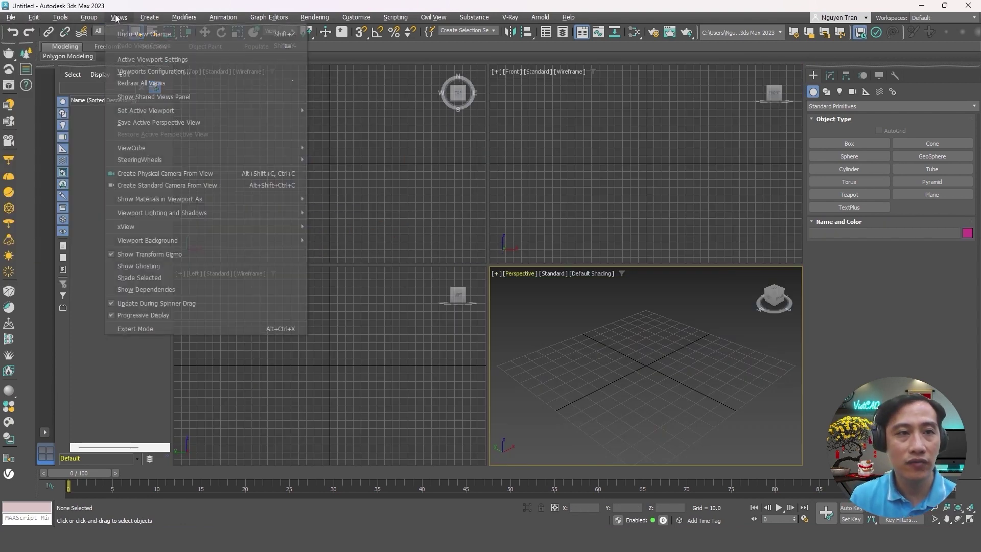
pyautogui.click(153, 71)
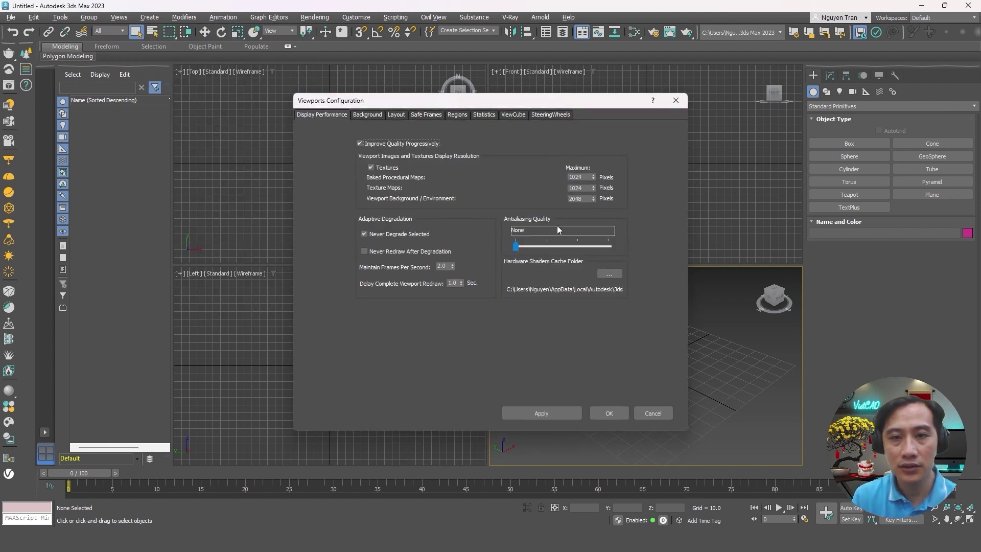
pyautogui.click(380, 115)
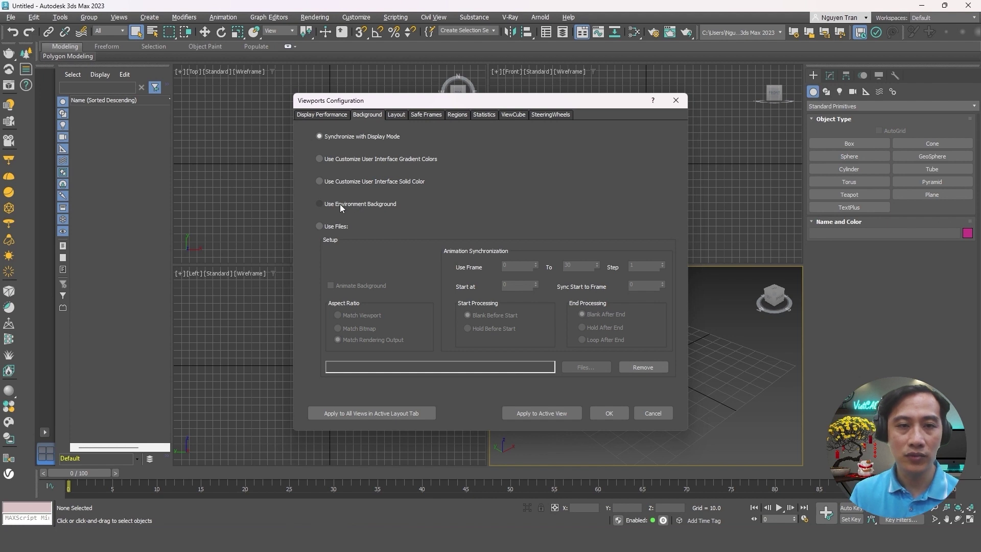
pyautogui.click(332, 229)
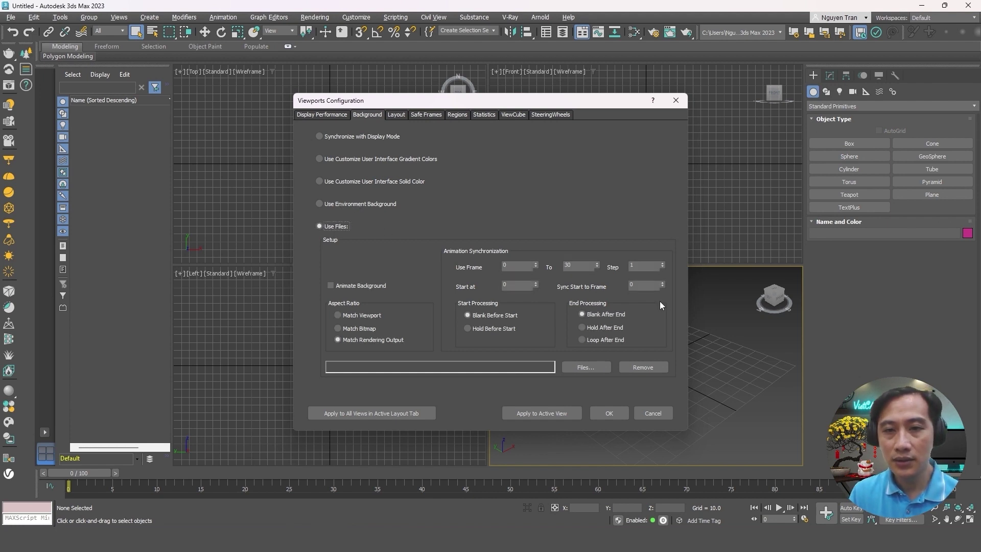
pyautogui.click(597, 369)
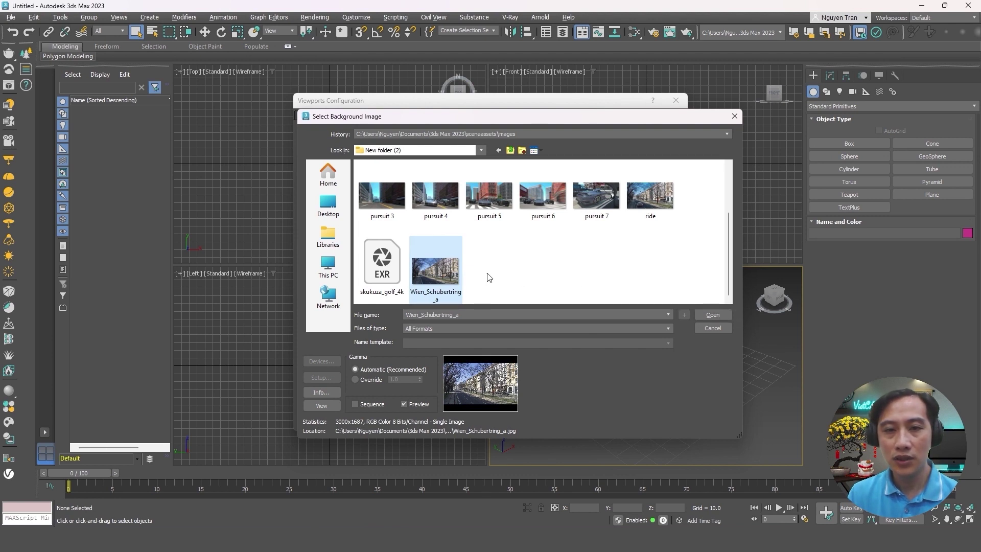
pyautogui.click(705, 316)
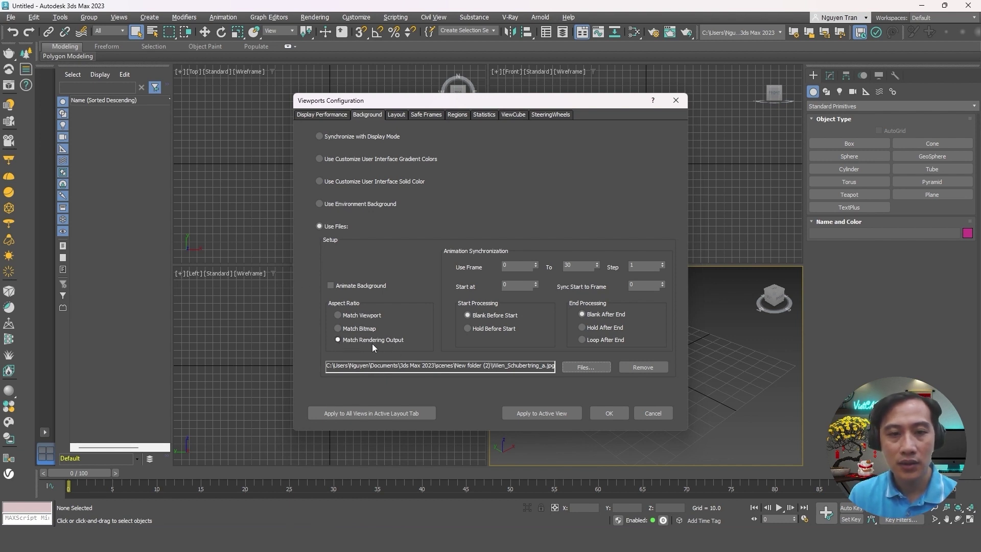
pyautogui.click(395, 341)
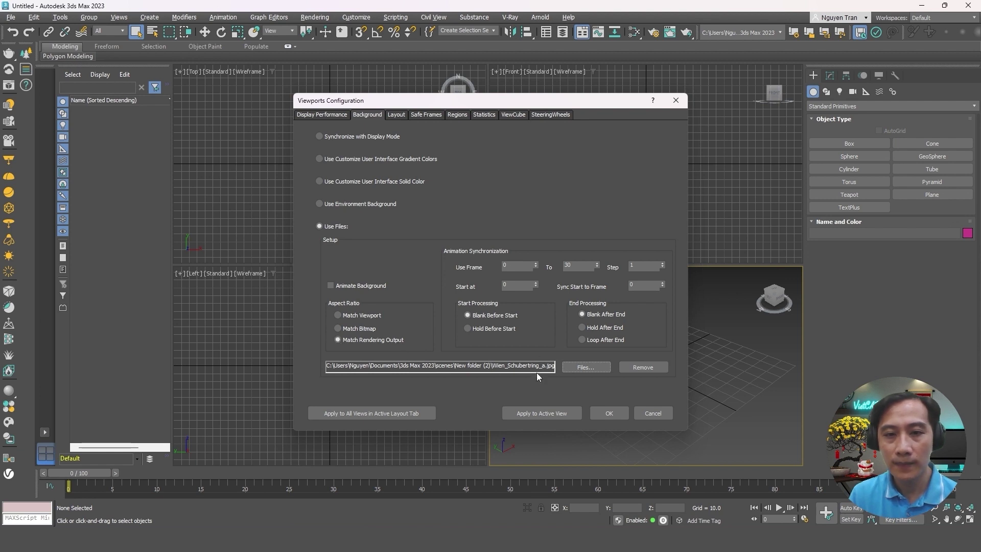
pyautogui.click(562, 416)
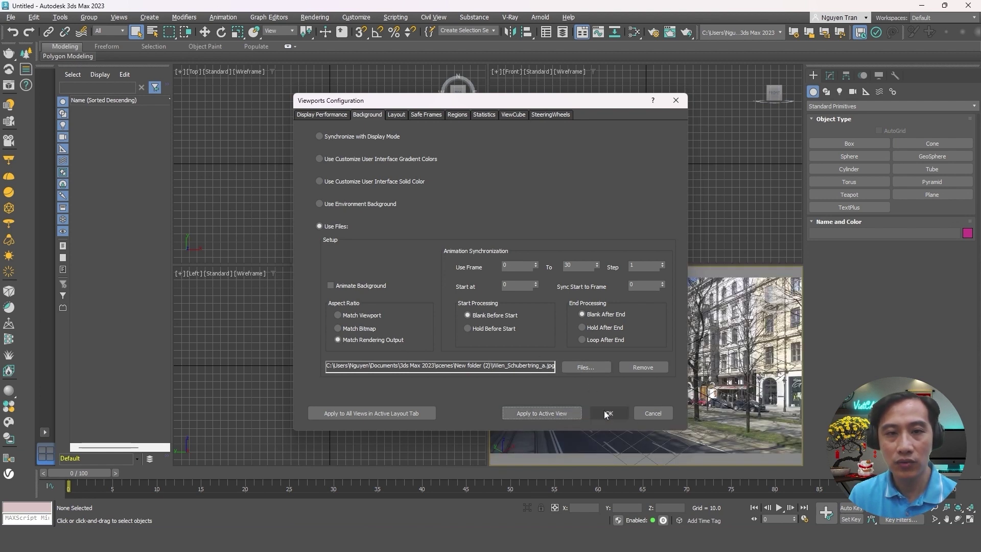
# Maximize the Perspective view and pan the grid onto the photo's road
pyautogui.click(609, 413)
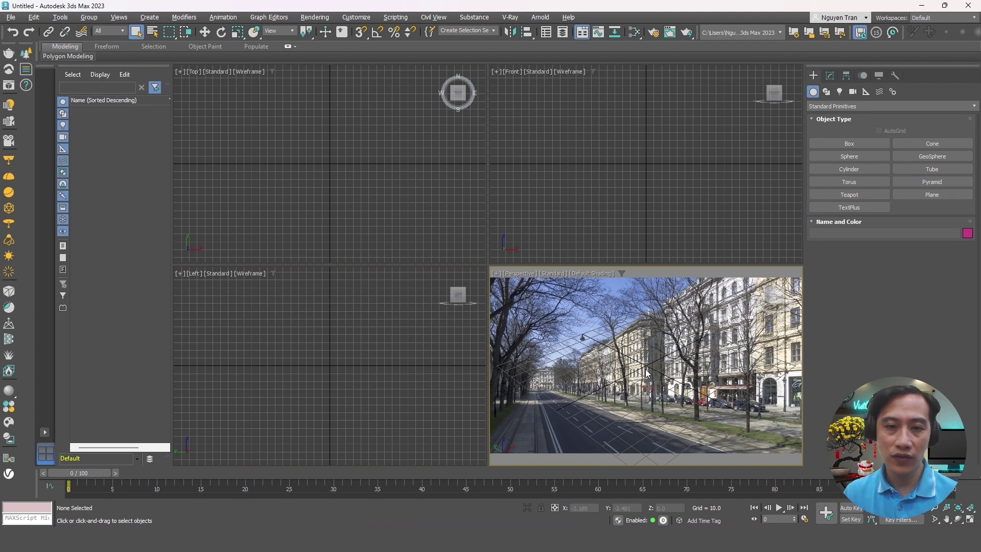
pyautogui.hotkey('alt', 'w')
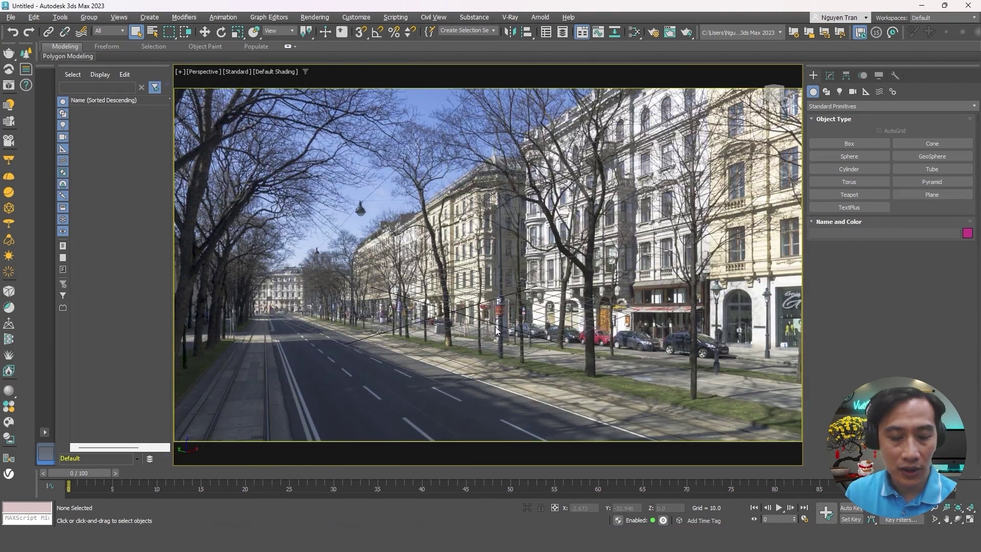
pyautogui.moveTo(496, 330)
pyautogui.mouseDown(button='middle')
pyautogui.moveTo(460, 347)
pyautogui.moveTo(465, 357)
pyautogui.moveTo(427, 361)
pyautogui.mouseUp(button='middle')
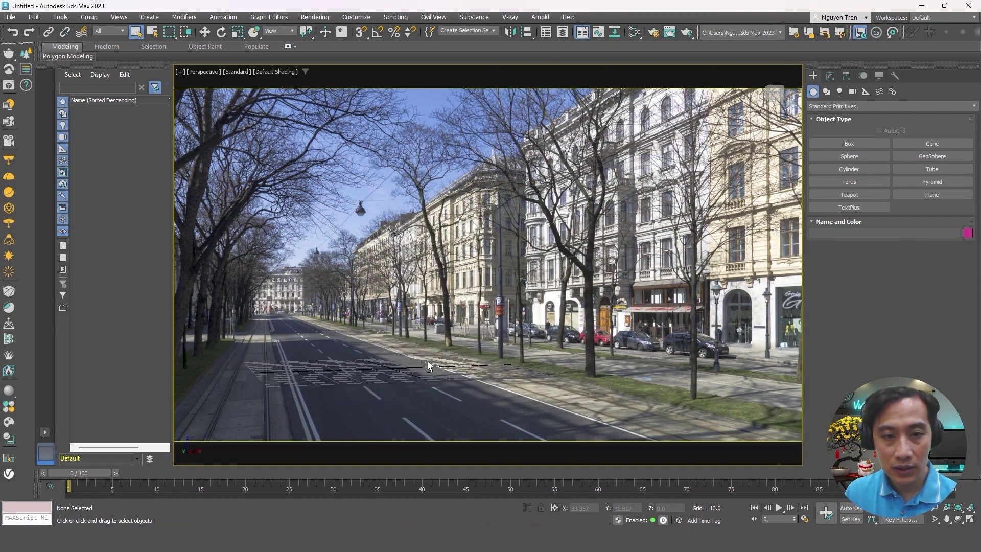
pyautogui.scroll(1, 410, 362)
# Create a long box, Box001, on the road and move it along the street
pyautogui.click(857, 142)
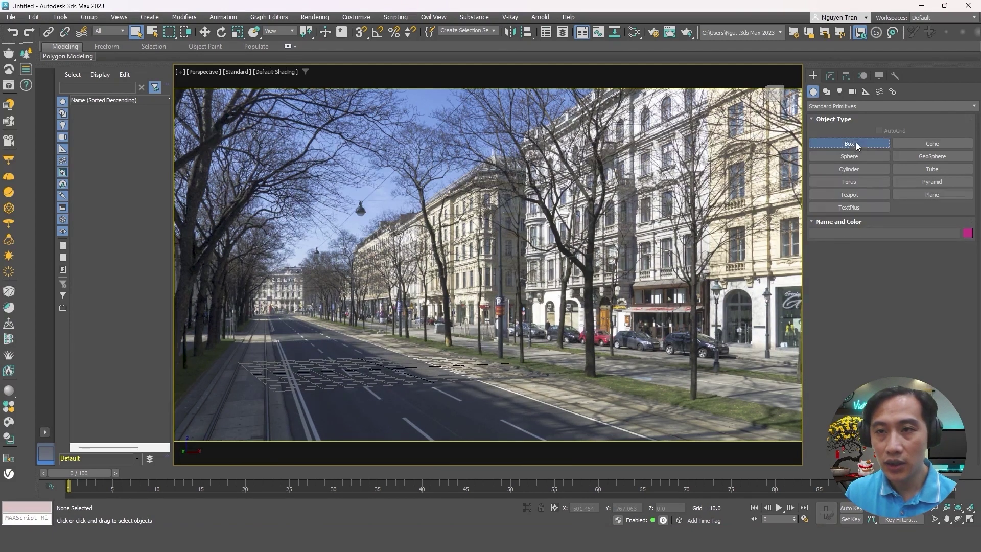
pyautogui.moveTo(353, 335); pyautogui.dragTo(375, 375)
pyautogui.click(376, 307)
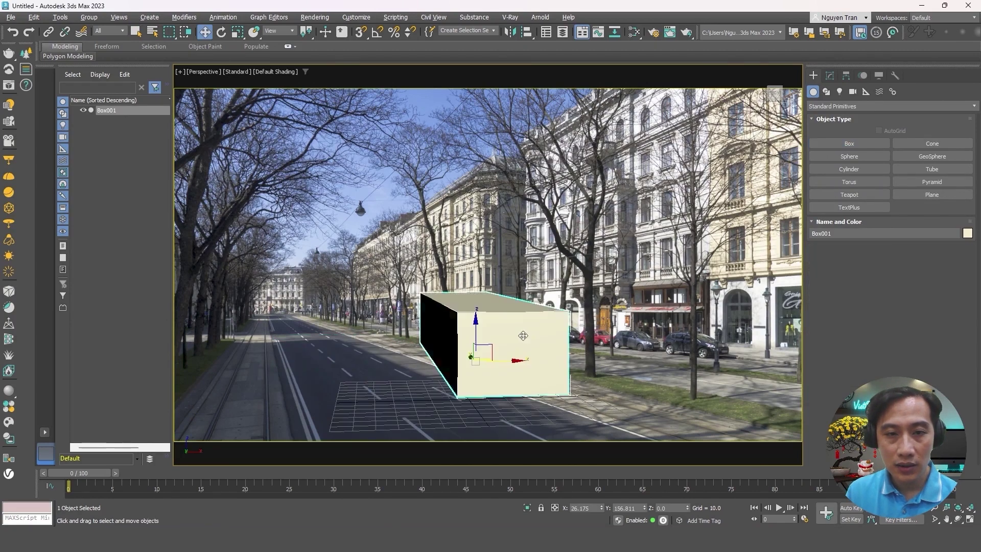
pyautogui.press('w')
pyautogui.moveTo(537, 337); pyautogui.dragTo(471, 332)
pyautogui.moveTo(471, 332)
pyautogui.keyDown('alt'); pyautogui.mouseDown(button='middle')
pyautogui.moveTo(483, 357)
pyautogui.moveTo(450, 390)
pyautogui.moveTo(473, 387)
pyautogui.moveTo(408, 380)
pyautogui.mouseUp(button='middle'); pyautogui.keyUp('alt')
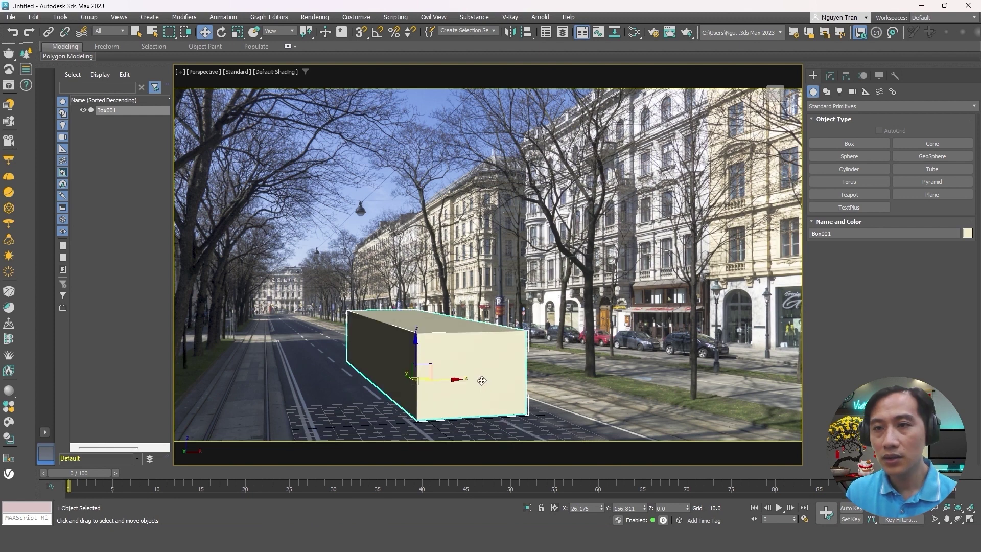
# Turn on Perspective Match and align the XZ vertical vanishing lines to the photo
pyautogui.click(894, 74)
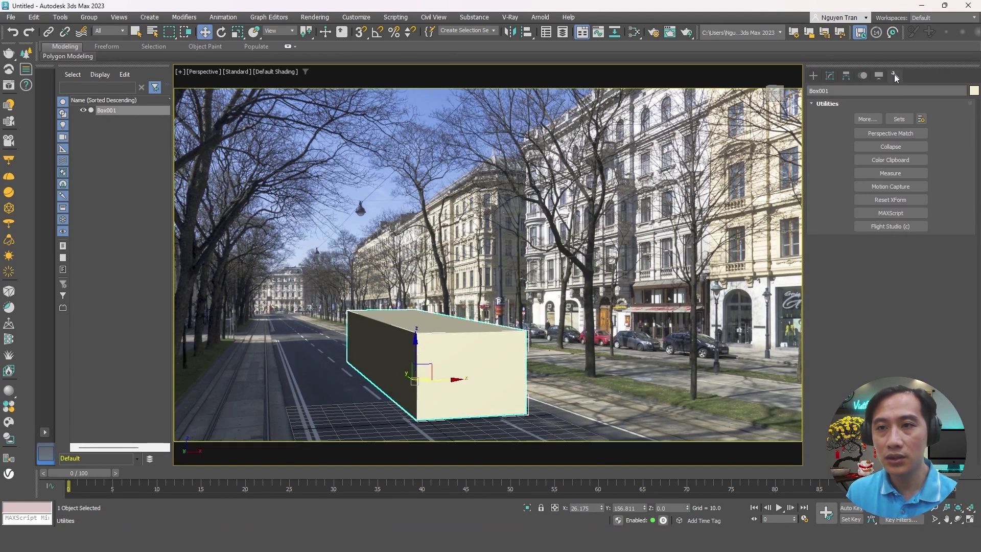
pyautogui.click(901, 133)
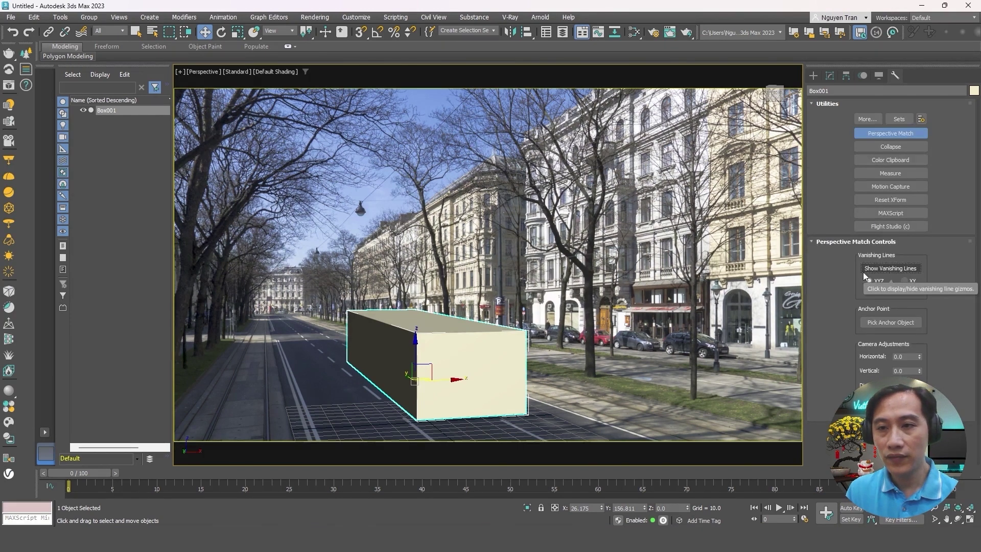
pyautogui.click(894, 267)
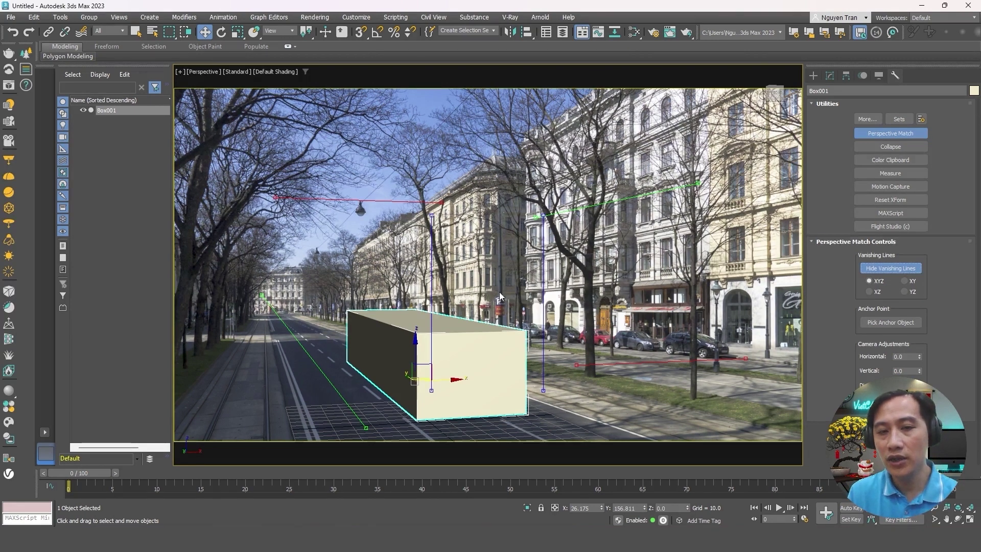
pyautogui.click(869, 291)
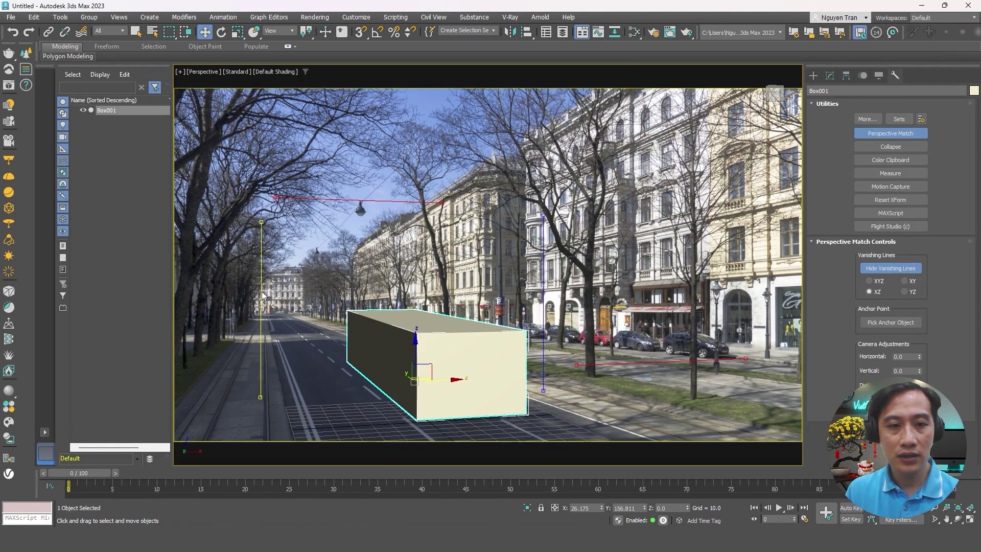
pyautogui.moveTo(262, 292); pyautogui.dragTo(259, 293)
pyautogui.moveTo(540, 284); pyautogui.dragTo(596, 276)
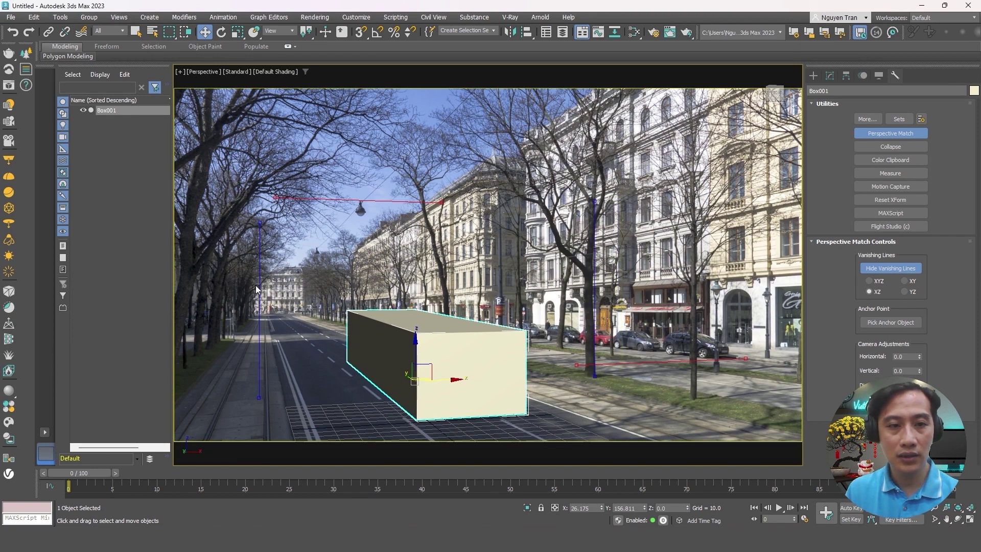
pyautogui.moveTo(258, 291); pyautogui.dragTo(242, 292)
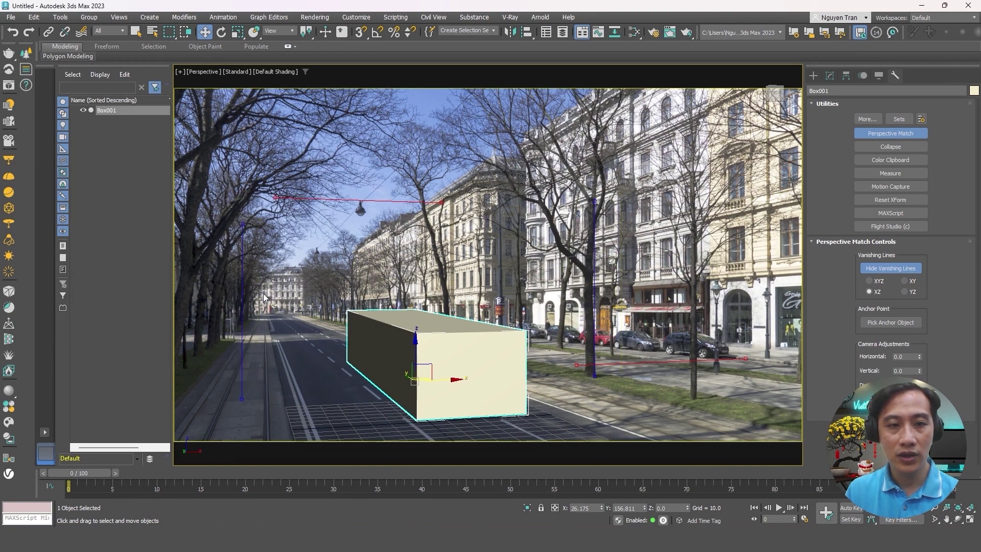
# Align the XY vanishing lines with the road marking, sidewalk and building base
pyautogui.click(904, 281)
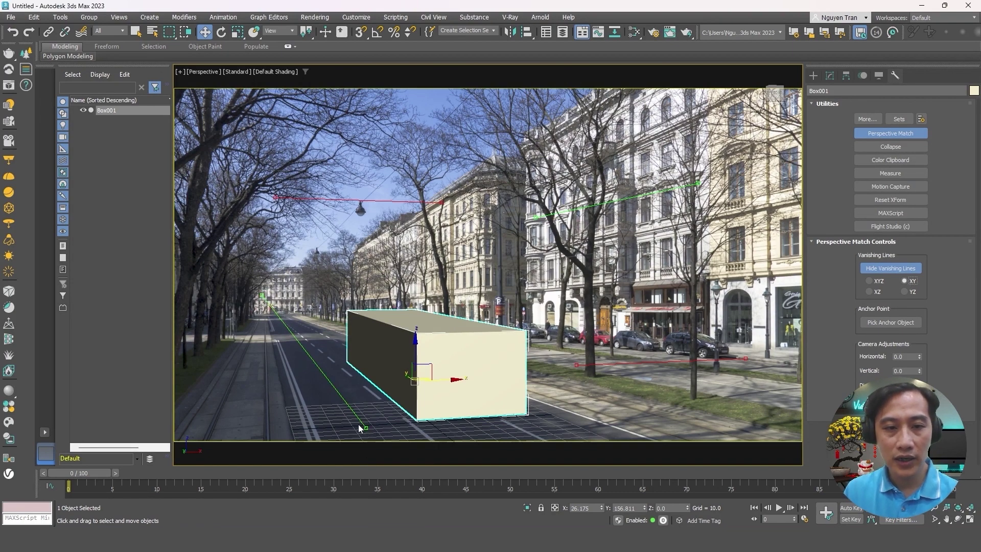
pyautogui.moveTo(262, 296)
pyautogui.mouseDown()
pyautogui.moveTo(294, 342)
pyautogui.moveTo(317, 338)
pyautogui.moveTo(303, 329)
pyautogui.mouseUp()
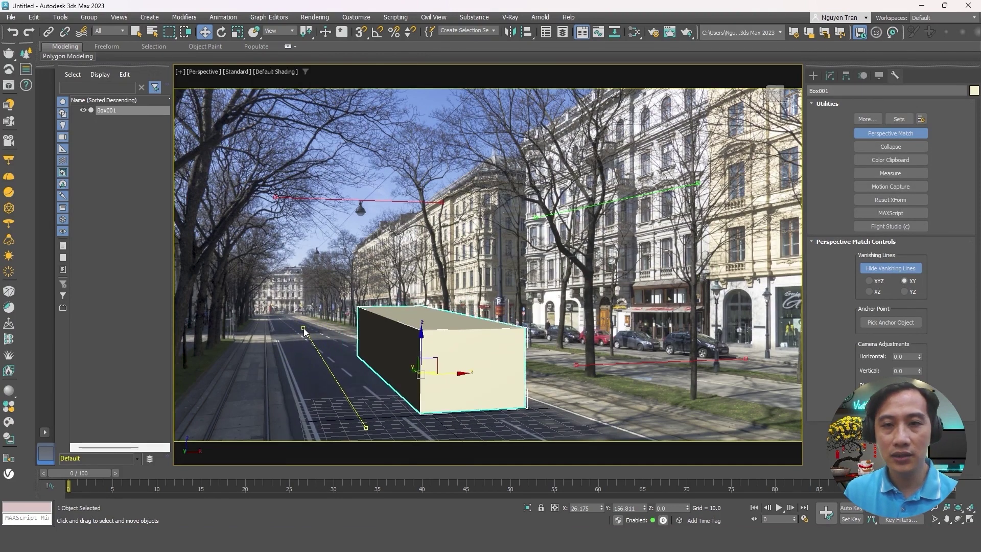
pyautogui.moveTo(304, 329); pyautogui.dragTo(271, 321)
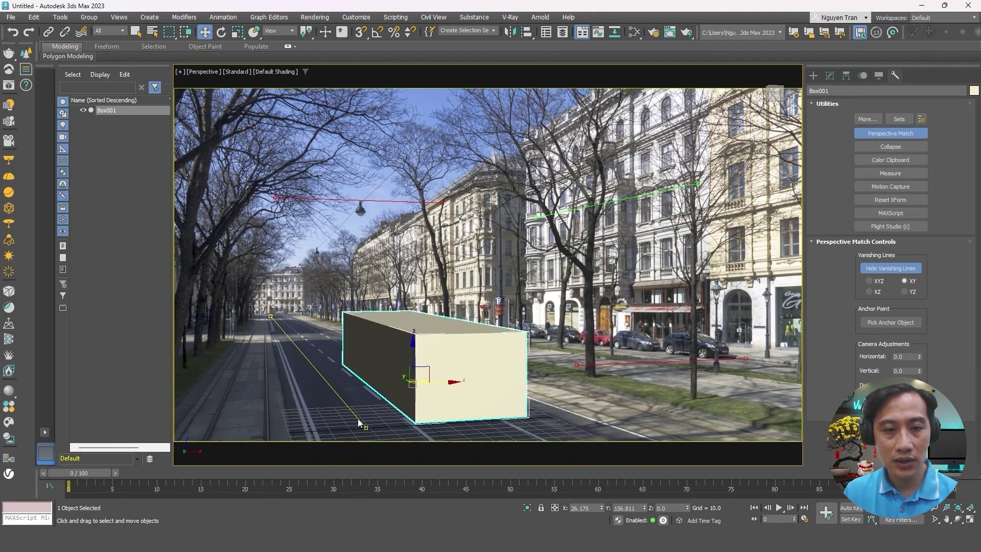
pyautogui.moveTo(366, 427); pyautogui.dragTo(320, 436)
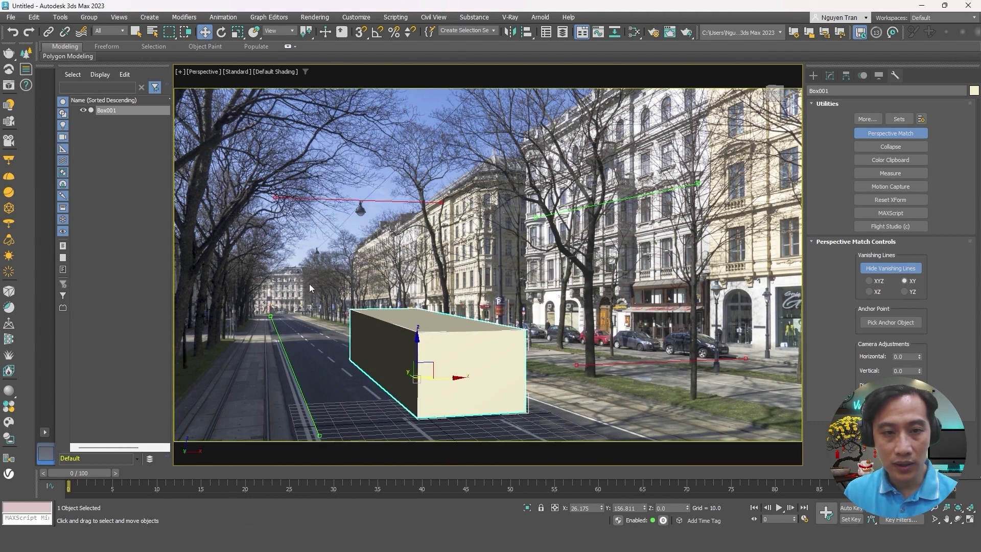
pyautogui.click(604, 206)
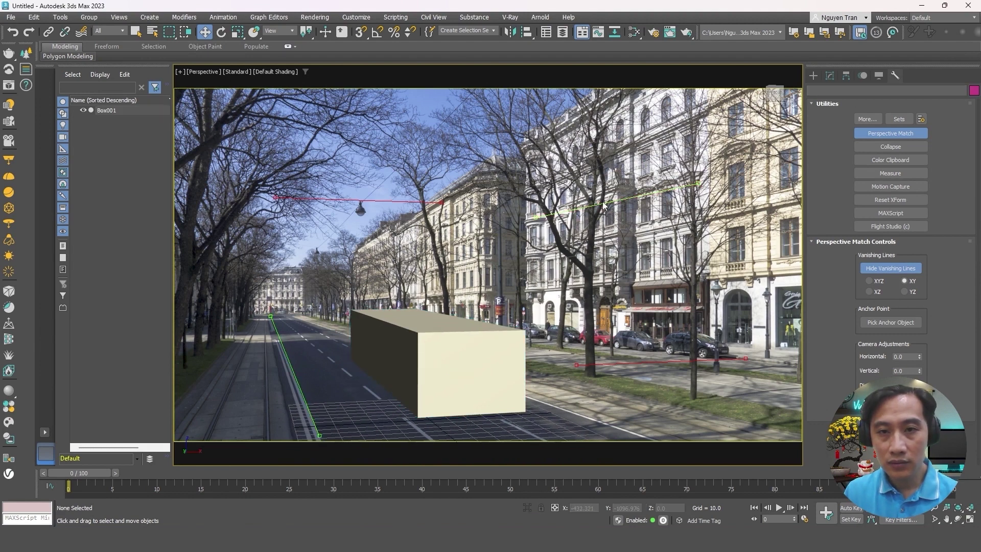
pyautogui.moveTo(603, 205); pyautogui.dragTo(689, 366)
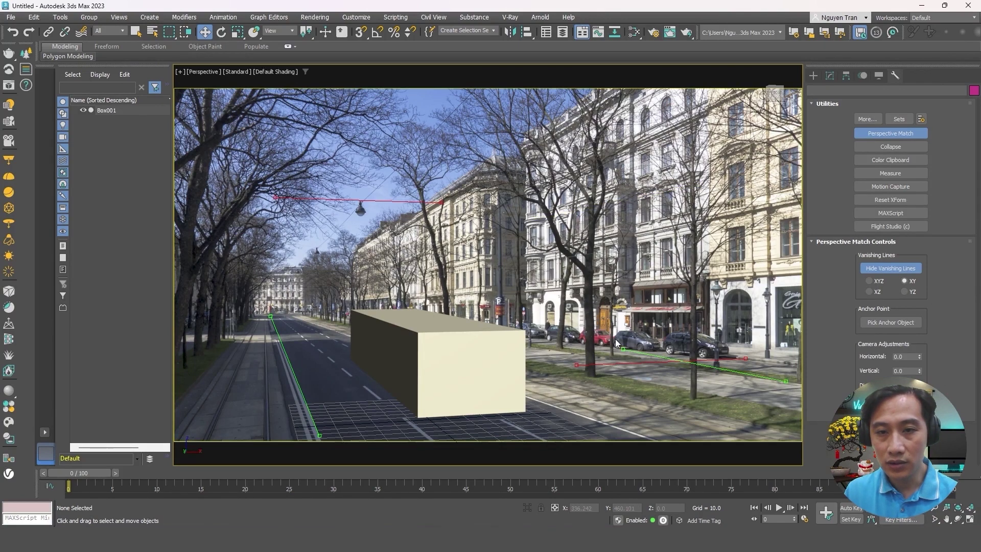
pyautogui.moveTo(623, 349); pyautogui.dragTo(495, 339)
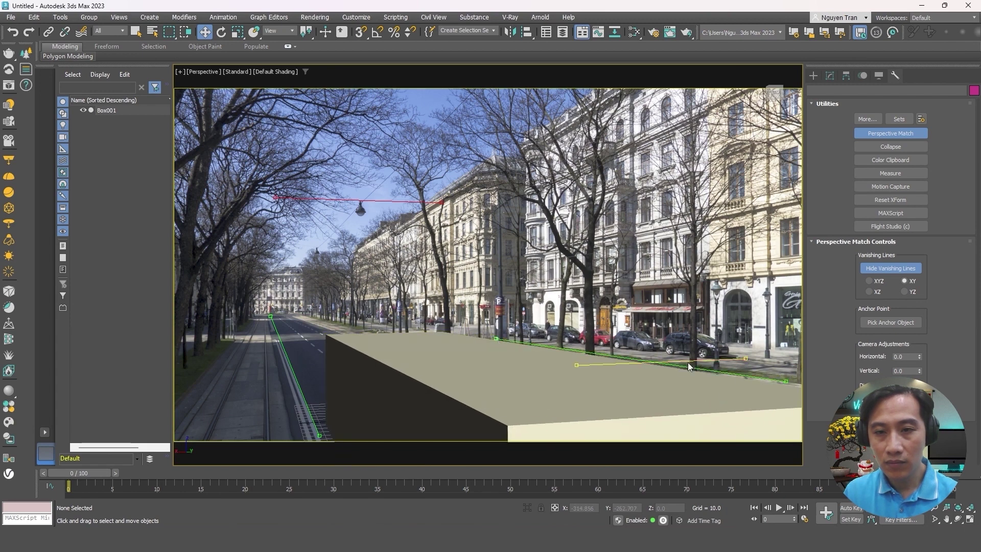
pyautogui.moveTo(698, 365)
pyautogui.mouseDown()
pyautogui.moveTo(695, 302)
pyautogui.moveTo(707, 279)
pyautogui.mouseUp()
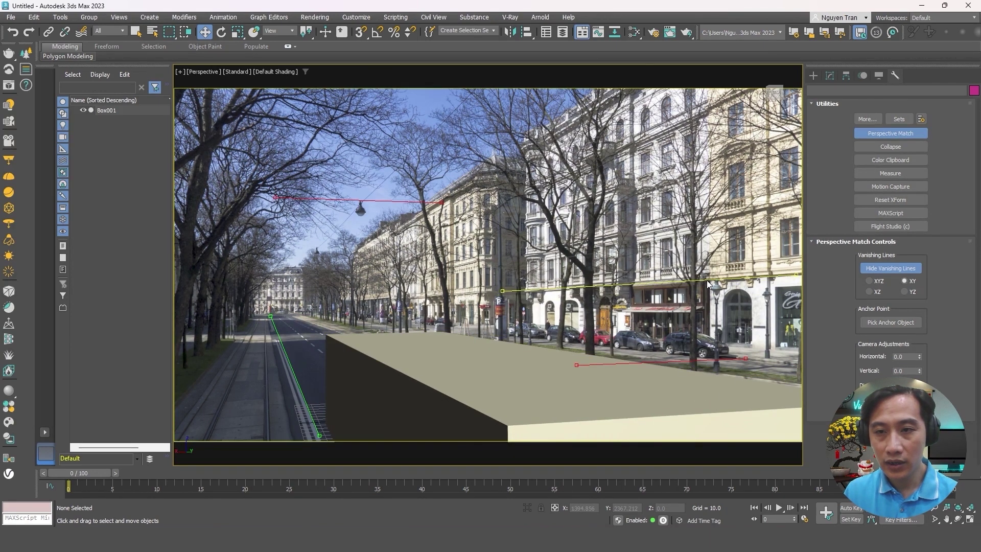
pyautogui.moveTo(499, 296); pyautogui.dragTo(419, 296)
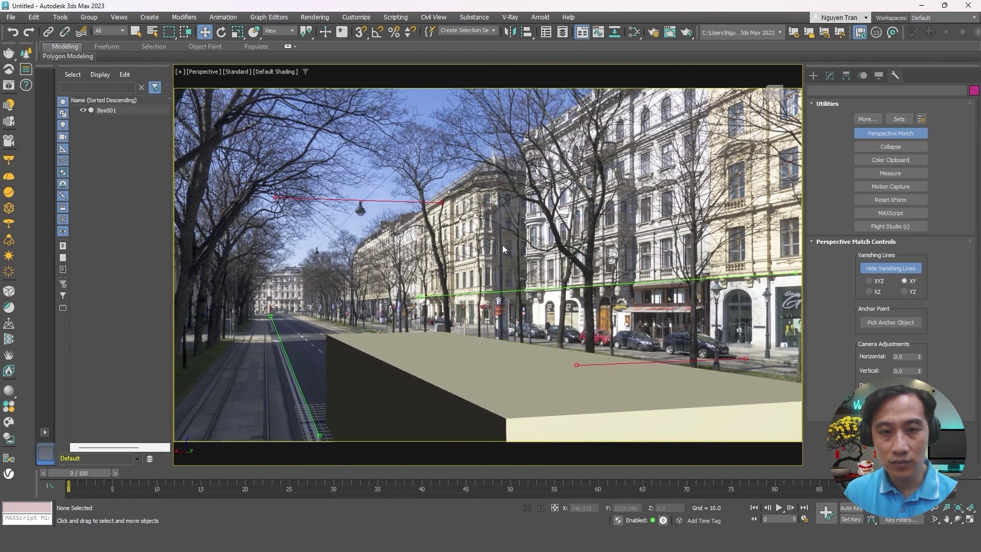
# Refine the second XY line and lay the ground line along the near road edge
pyautogui.moveTo(343, 199); pyautogui.dragTo(341, 315)
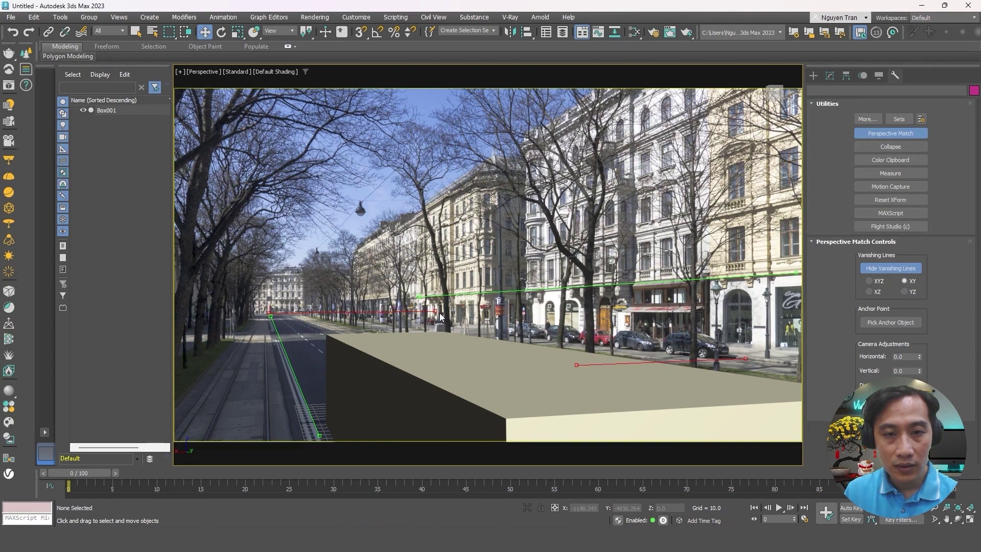
pyautogui.moveTo(437, 311); pyautogui.dragTo(312, 317)
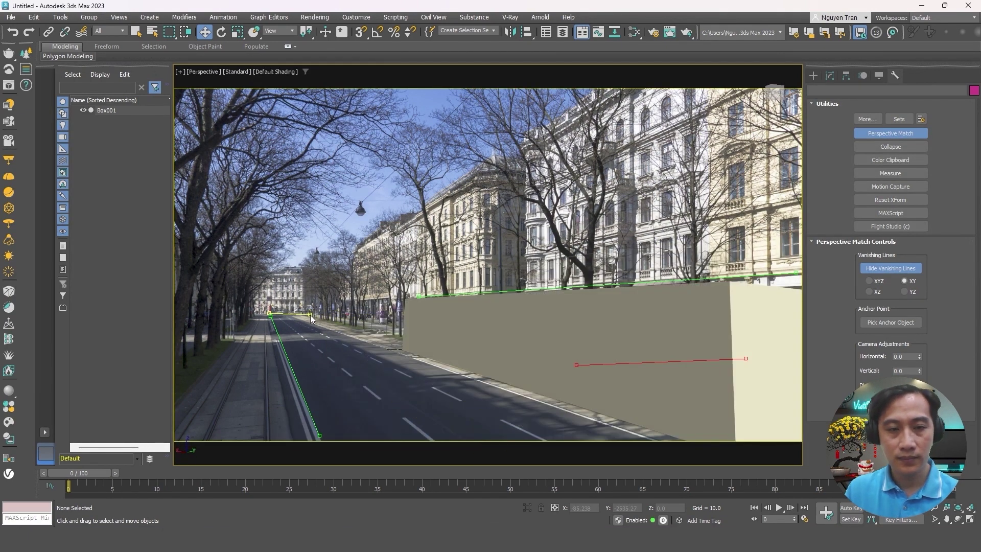
pyautogui.moveTo(311, 315); pyautogui.dragTo(301, 316)
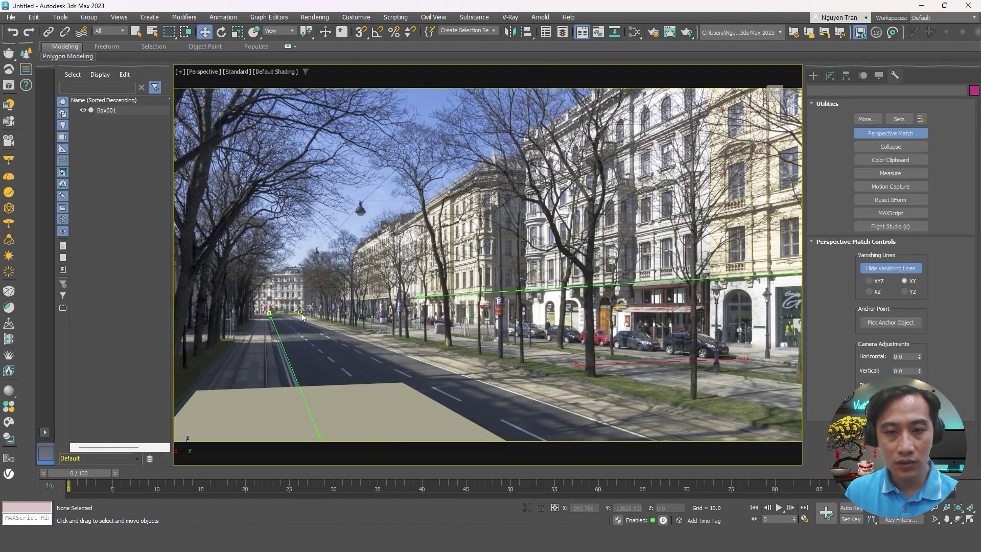
pyautogui.moveTo(655, 361); pyautogui.dragTo(309, 380)
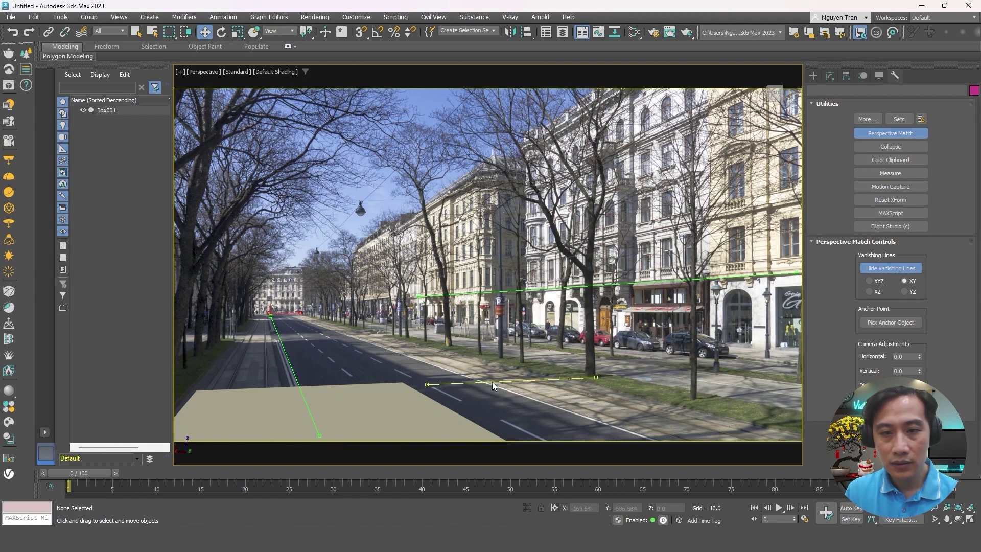
pyautogui.moveTo(374, 408); pyautogui.dragTo(469, 341)
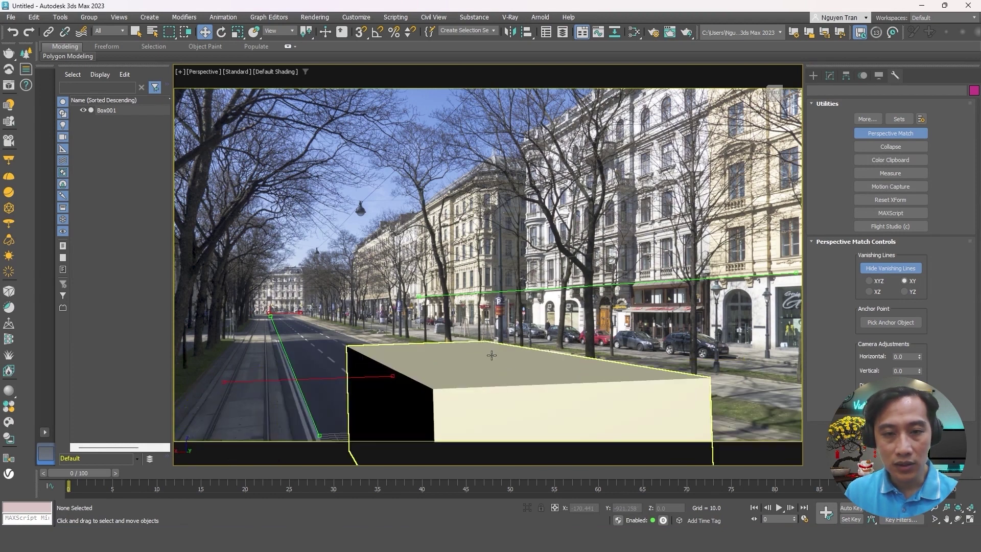
pyautogui.moveTo(392, 376)
pyautogui.mouseDown()
pyautogui.moveTo(386, 410)
pyautogui.moveTo(277, 412)
pyautogui.moveTo(259, 424)
pyautogui.moveTo(278, 419)
pyautogui.moveTo(272, 425)
pyautogui.mouseUp()
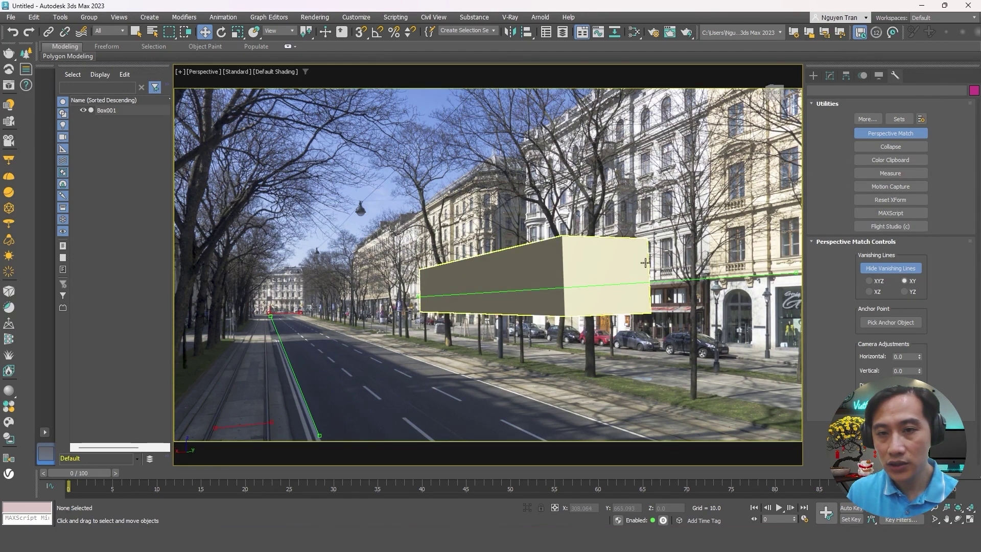
# Move Box001 back along the road lane and bring up the Chaos Cosmos car browser
pyautogui.moveTo(615, 265); pyautogui.dragTo(455, 364, button='middle')
pyautogui.scroll(-1, 447, 369)
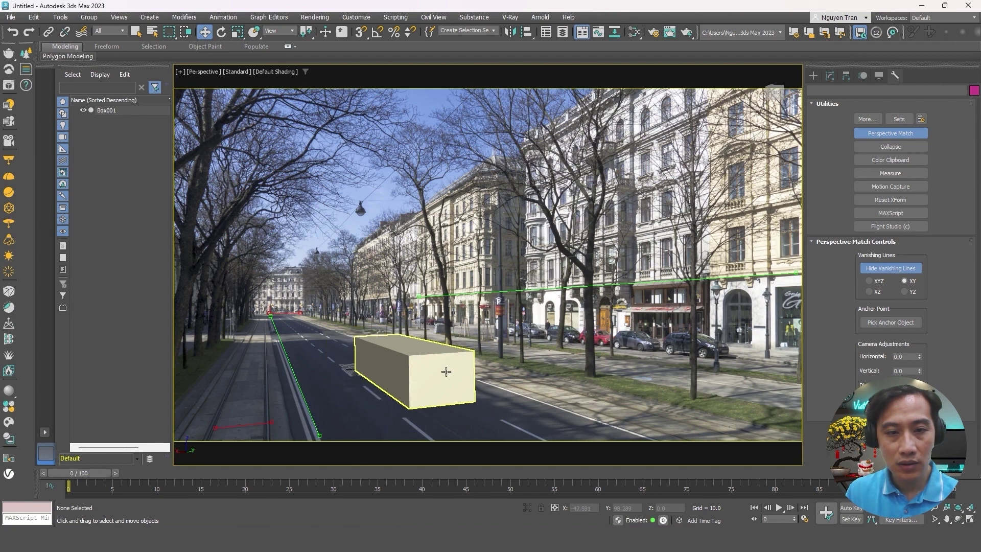
pyautogui.scroll(-1, 438, 377)
pyautogui.click(453, 381)
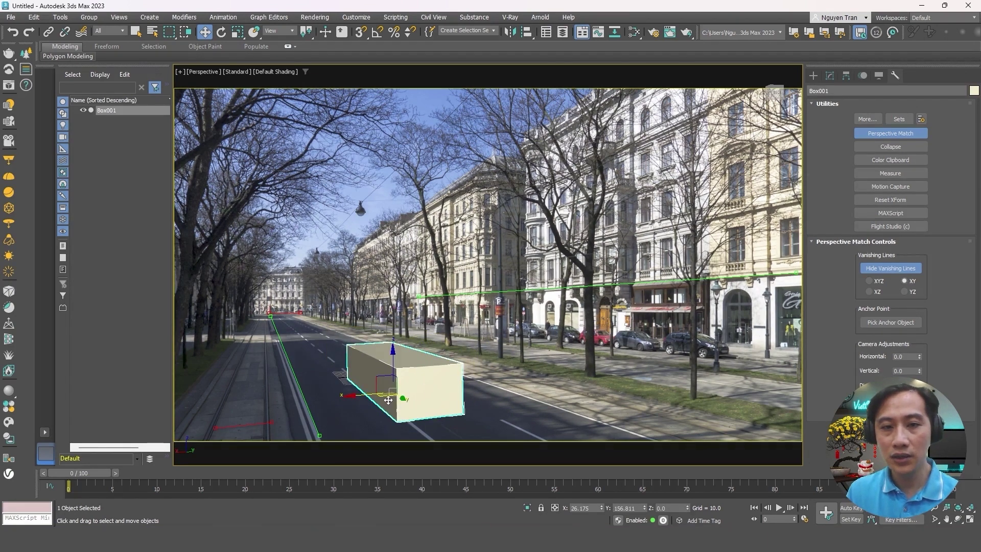
pyautogui.moveTo(403, 398)
pyautogui.mouseDown()
pyautogui.moveTo(286, 327)
pyautogui.moveTo(383, 378)
pyautogui.moveTo(460, 394)
pyautogui.moveTo(296, 345)
pyautogui.moveTo(467, 460)
pyautogui.moveTo(565, 416)
pyautogui.moveTo(335, 389)
pyautogui.moveTo(524, 509)
pyautogui.moveTo(287, 321)
pyautogui.moveTo(445, 458)
pyautogui.moveTo(508, 460)
pyautogui.moveTo(342, 434)
pyautogui.mouseUp()
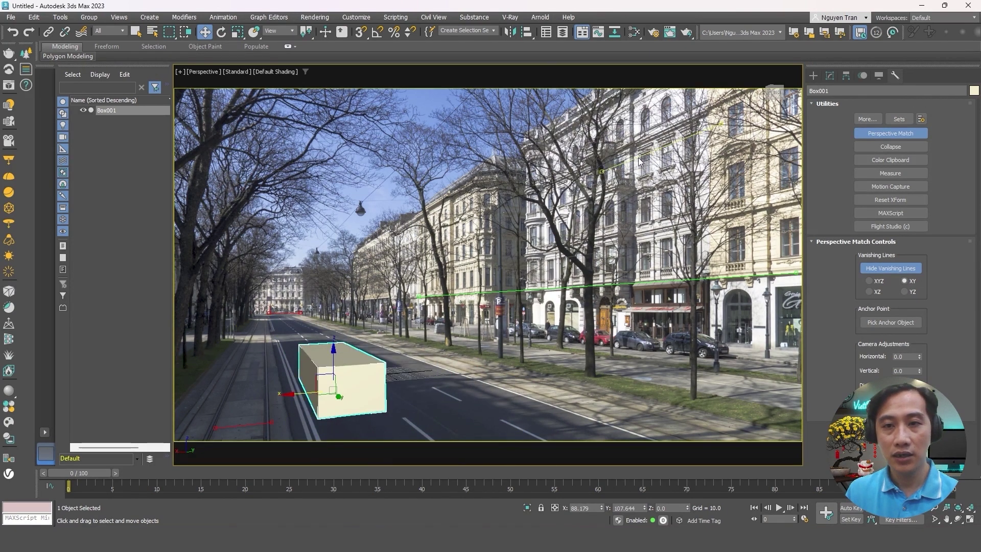
pyautogui.moveTo(639, 162)
pyautogui.mouseDown()
pyautogui.moveTo(600, 159)
pyautogui.moveTo(514, 213)
pyautogui.moveTo(441, 232)
pyautogui.moveTo(408, 197)
pyautogui.moveTo(375, 186)
pyautogui.moveTo(433, 192)
pyautogui.moveTo(488, 159)
pyautogui.moveTo(503, 206)
pyautogui.moveTo(613, 201)
pyautogui.moveTo(603, 138)
pyautogui.moveTo(608, 153)
pyautogui.moveTo(235, 388)
pyautogui.moveTo(233, 371)
pyautogui.mouseUp()
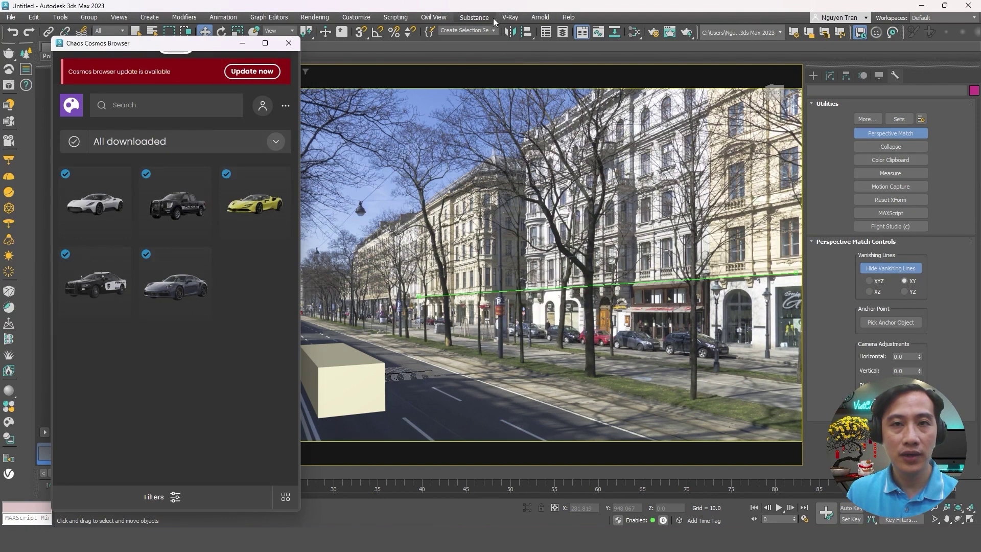
# Drop a Cosmos car onto the road, delete Box001, and slide the car into position
pyautogui.moveTo(175, 285); pyautogui.dragTo(418, 360)
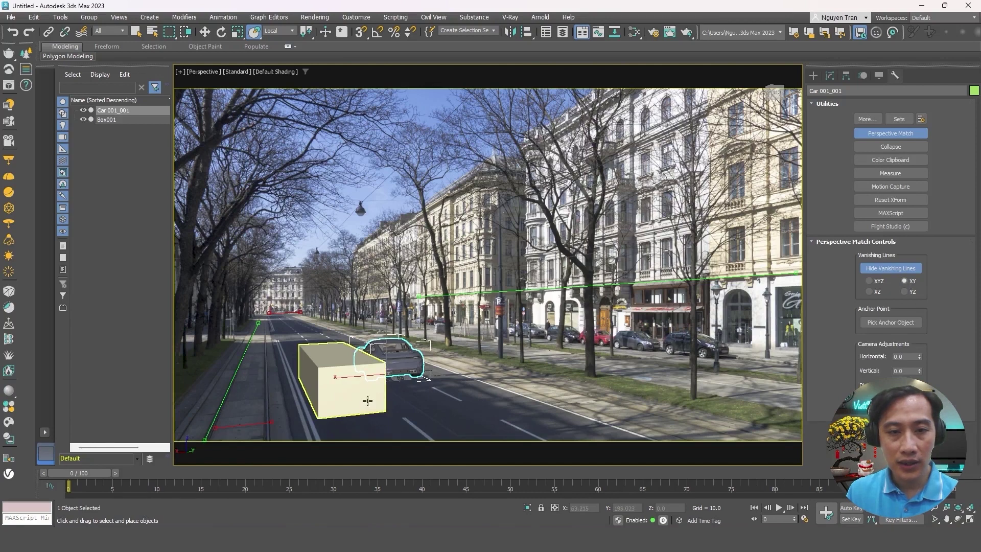
pyautogui.click(340, 374)
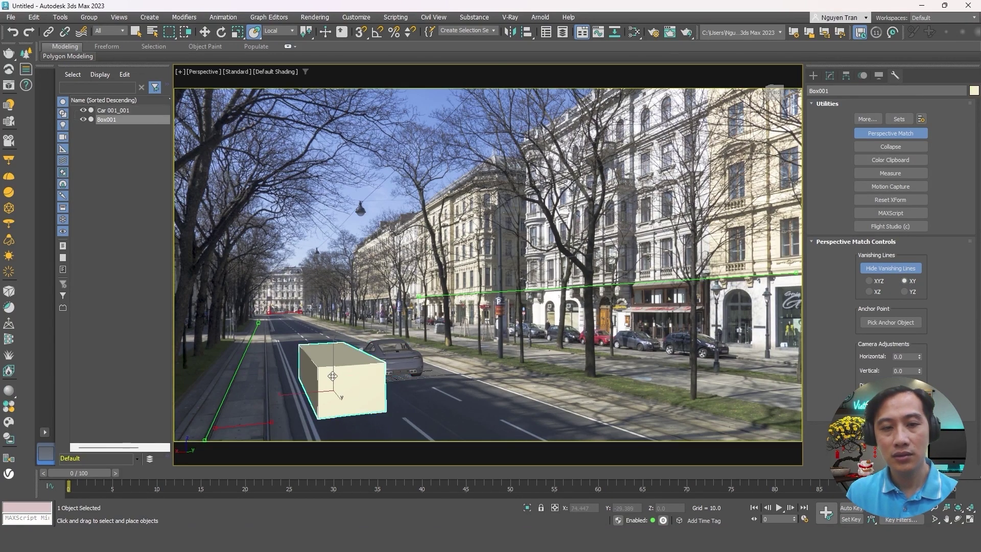
pyautogui.press('Delete')
pyautogui.click(389, 361)
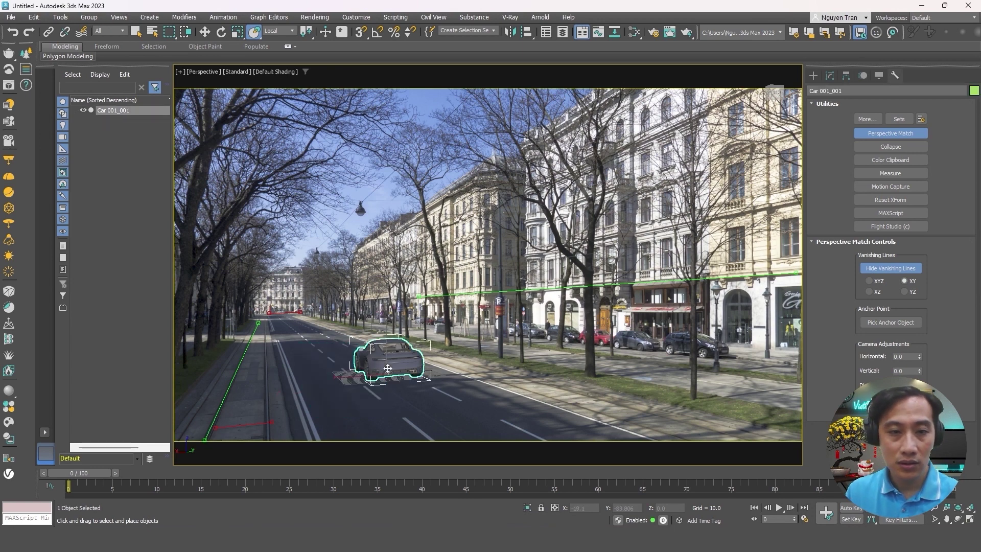
pyautogui.click(204, 36)
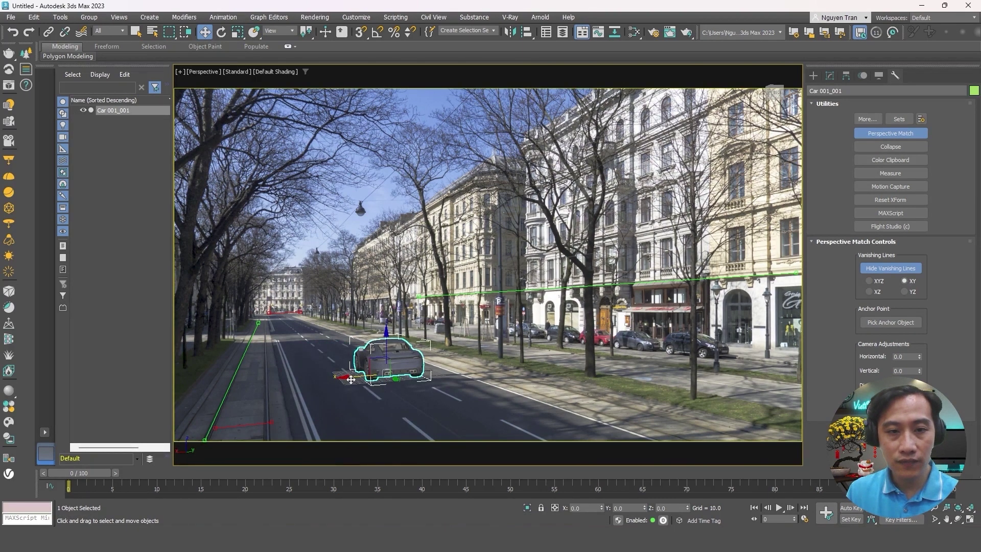
pyautogui.moveTo(352, 379)
pyautogui.mouseDown()
pyautogui.moveTo(291, 389)
pyautogui.moveTo(334, 424)
pyautogui.mouseUp()
pyautogui.click(182, 345)
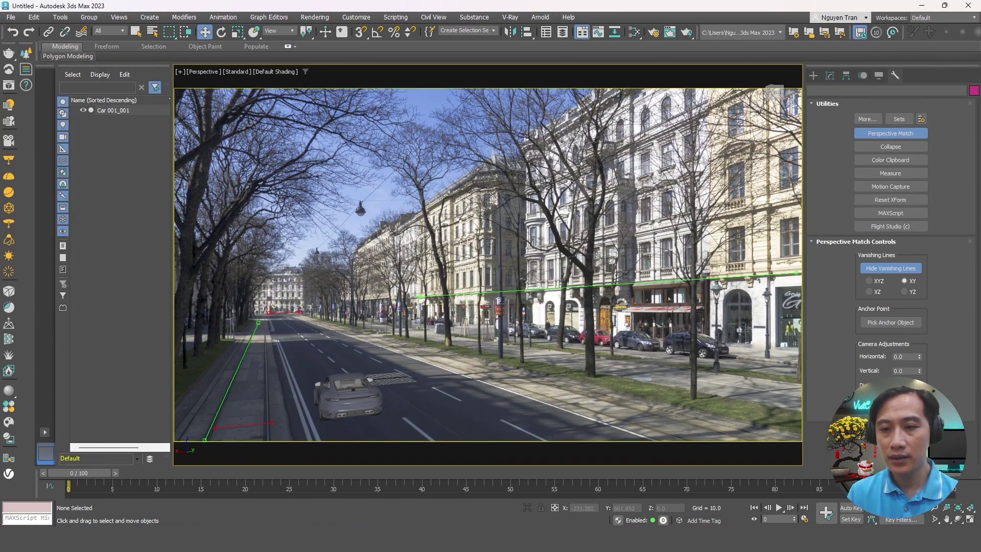
pyautogui.press('super+d')
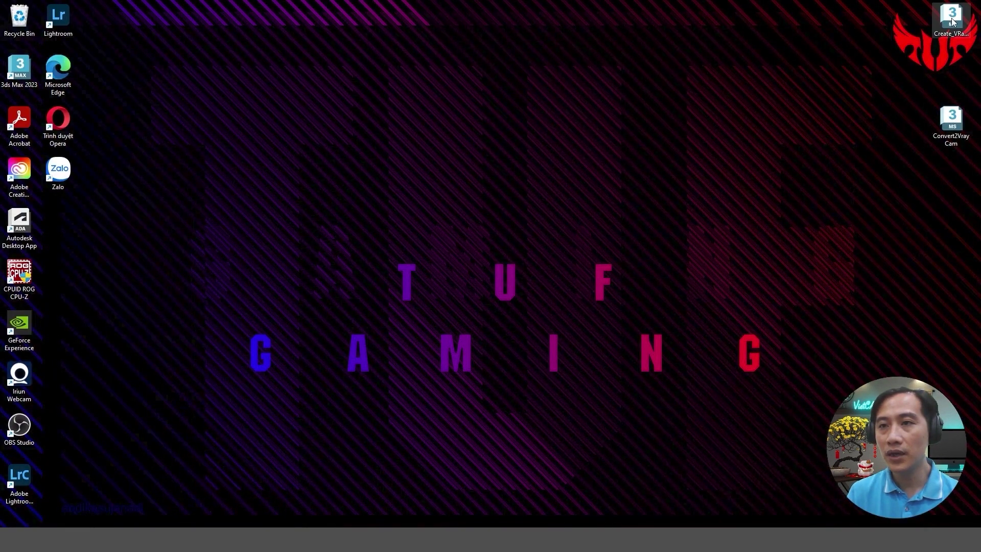
pyautogui.moveTo(951, 16)
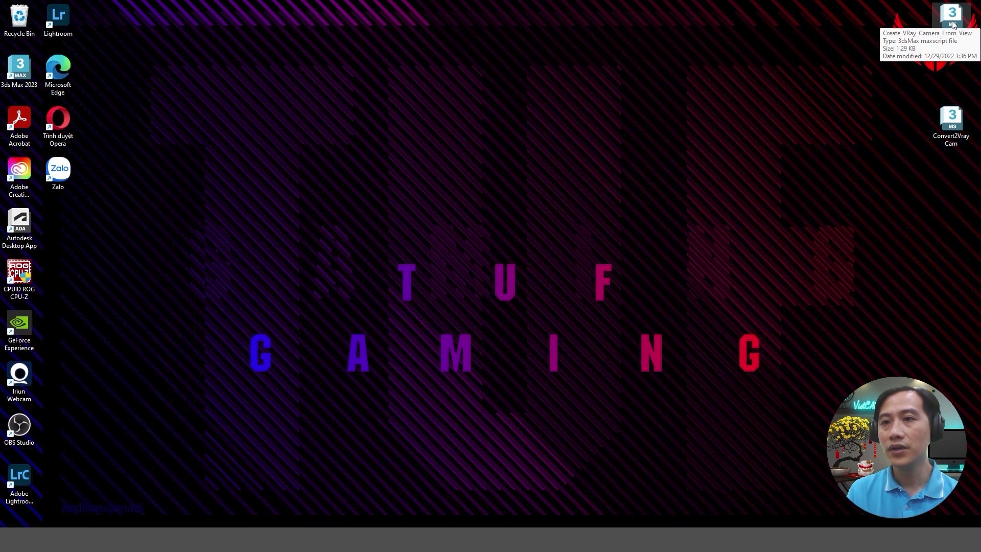
# Drag the Create_VRay_Camera_From_View script onto the viewport to create VRayCam001
pyautogui.moveTo(953, 24); pyautogui.dragTo(586, 521)
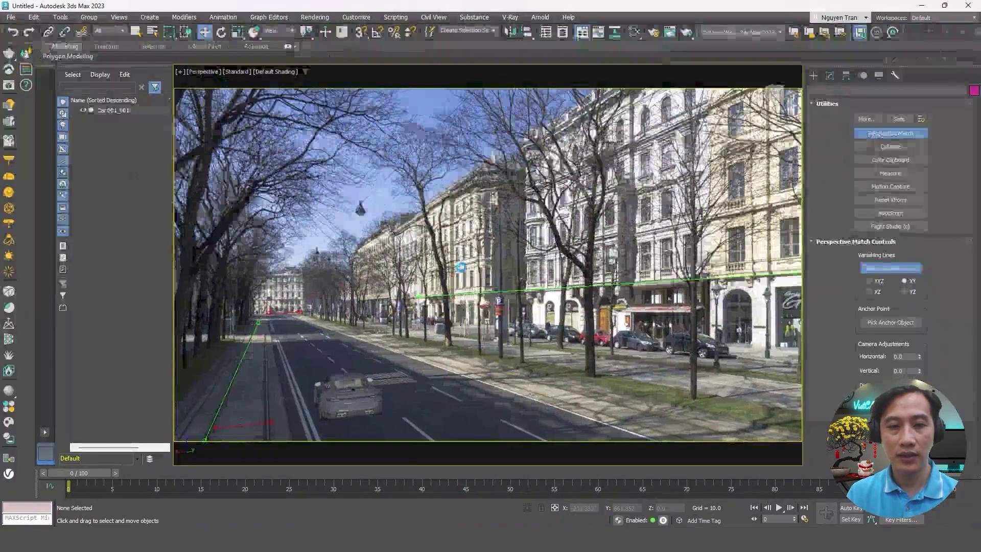
pyautogui.moveTo(585, 521); pyautogui.dragTo(510, 396)
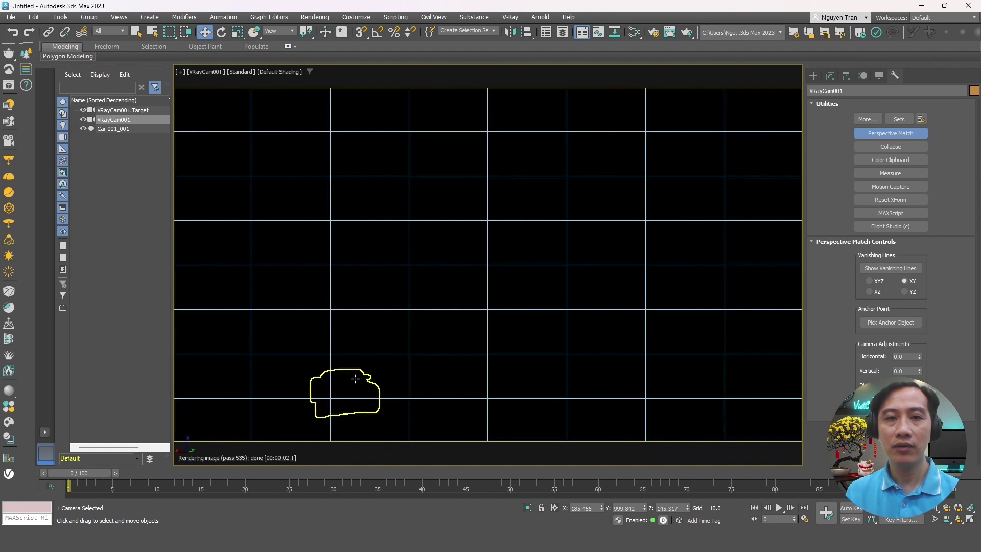
# Open Environment and Effects and create a VRayBitmap node in the Slate editor
pyautogui.click(315, 17)
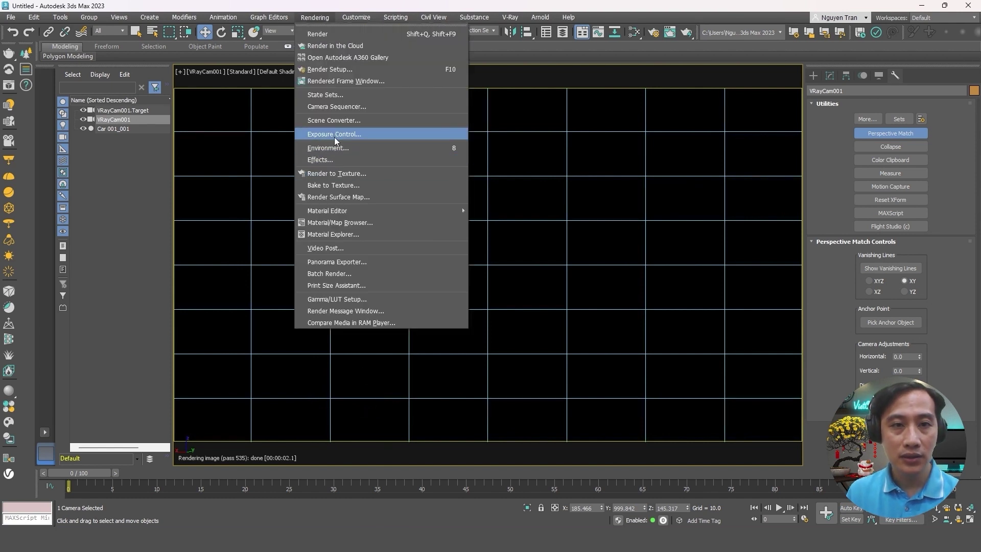
pyautogui.click(338, 147)
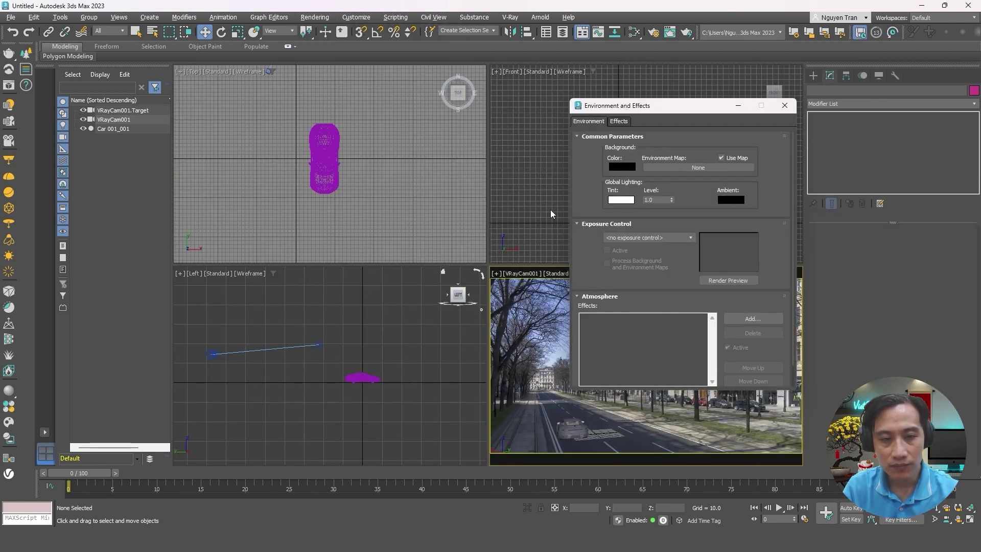
pyautogui.press('m')
pyautogui.moveTo(280, 83); pyautogui.dragTo(311, 80)
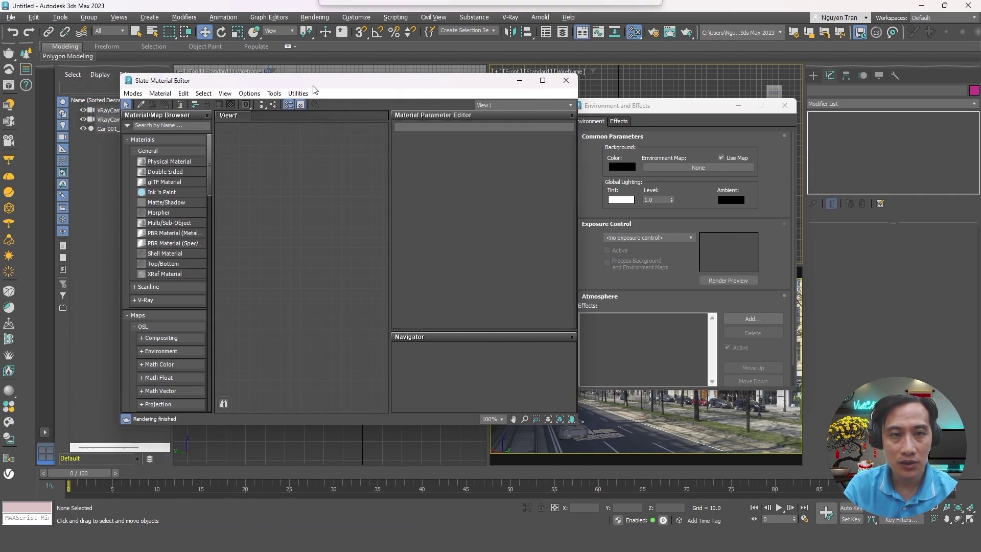
pyautogui.rightClick(278, 223)
pyautogui.moveTo(305, 240)
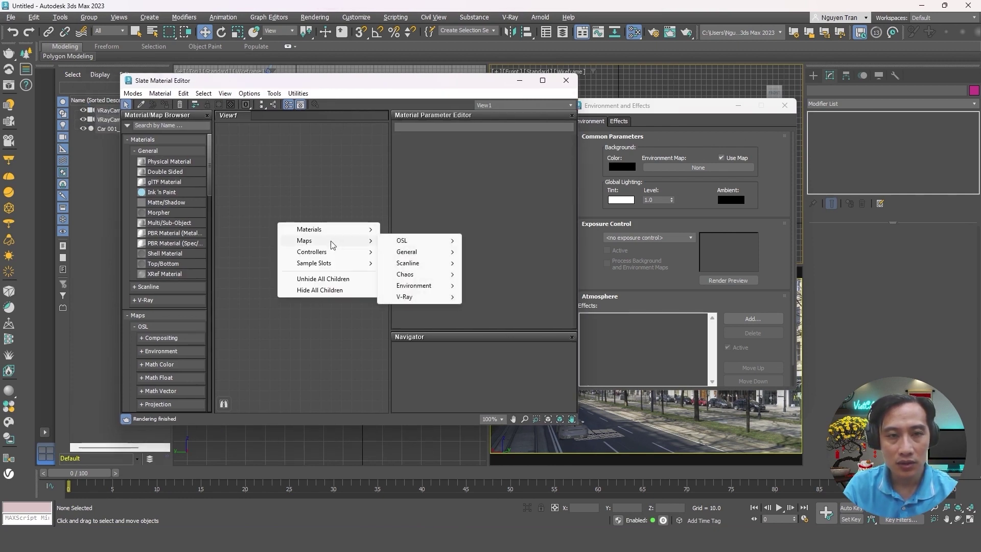
pyautogui.moveTo(404, 296)
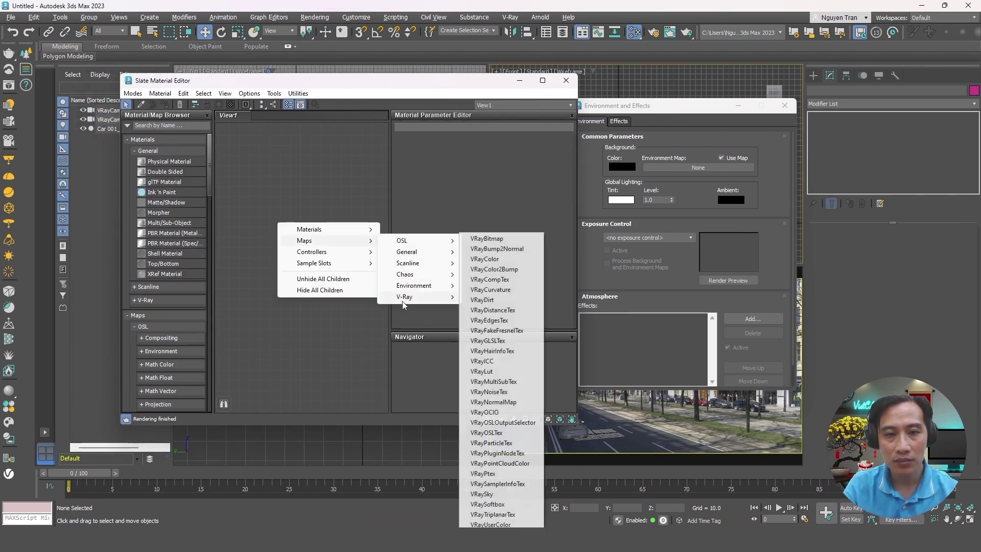
pyautogui.click(487, 239)
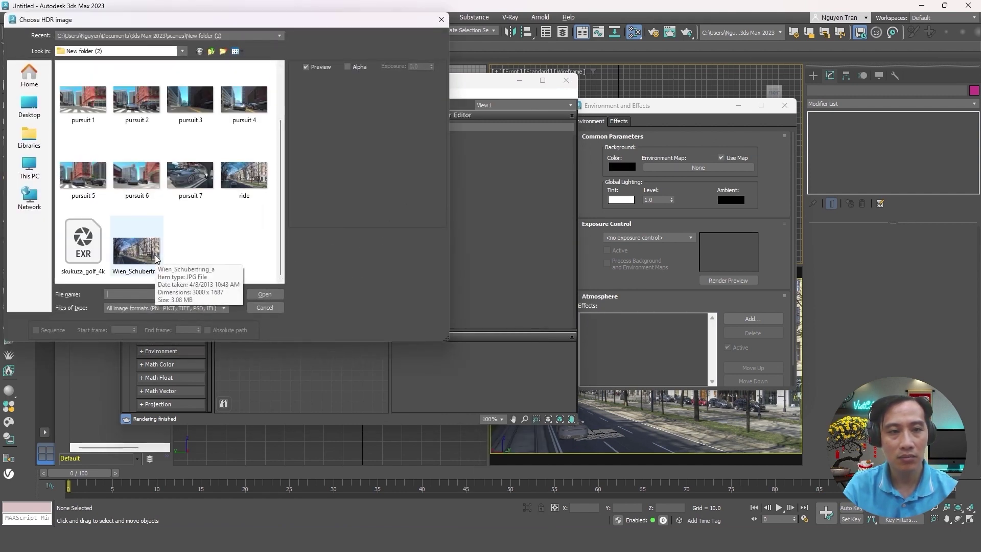
# Load Wien_Schubertring into the bitmap and link it as an instance environment map
pyautogui.click(155, 256)
pyautogui.click(255, 295)
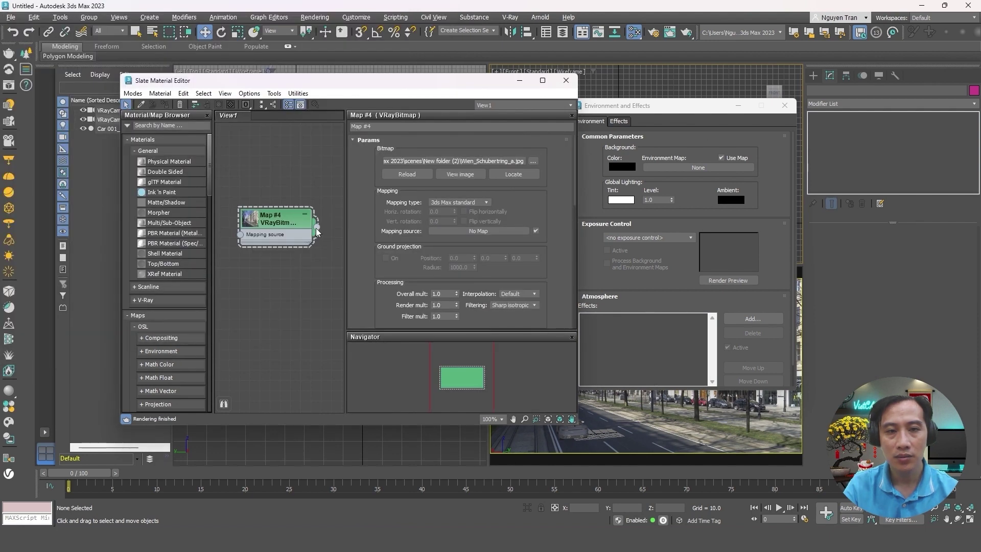
pyautogui.moveTo(709, 172); pyautogui.dragTo(710, 171)
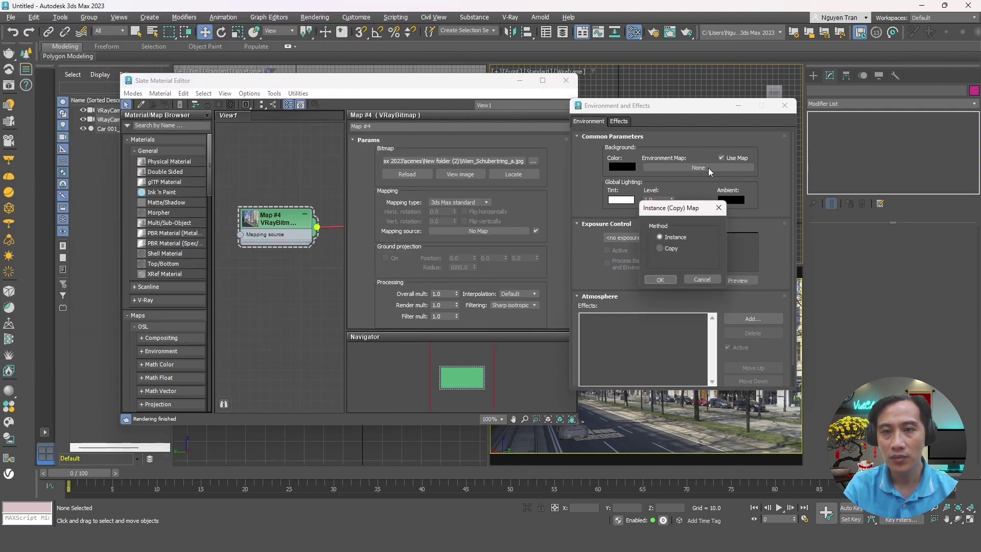
pyautogui.click(660, 279)
pyautogui.click(785, 105)
pyautogui.click(565, 80)
# Switch the camera view to V-Ray IPR and set the photo map's mapping to Environ
pyautogui.click(557, 273)
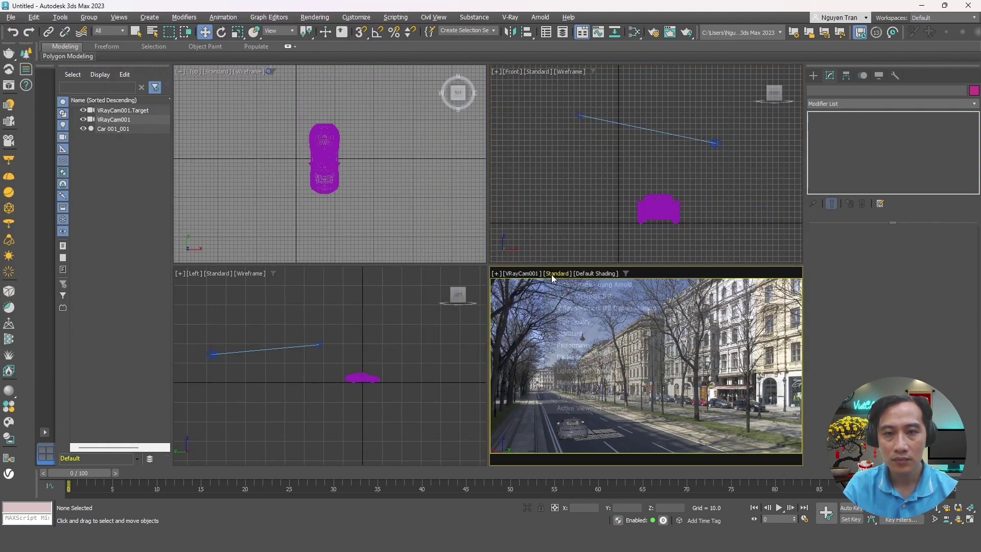
pyautogui.click(569, 298)
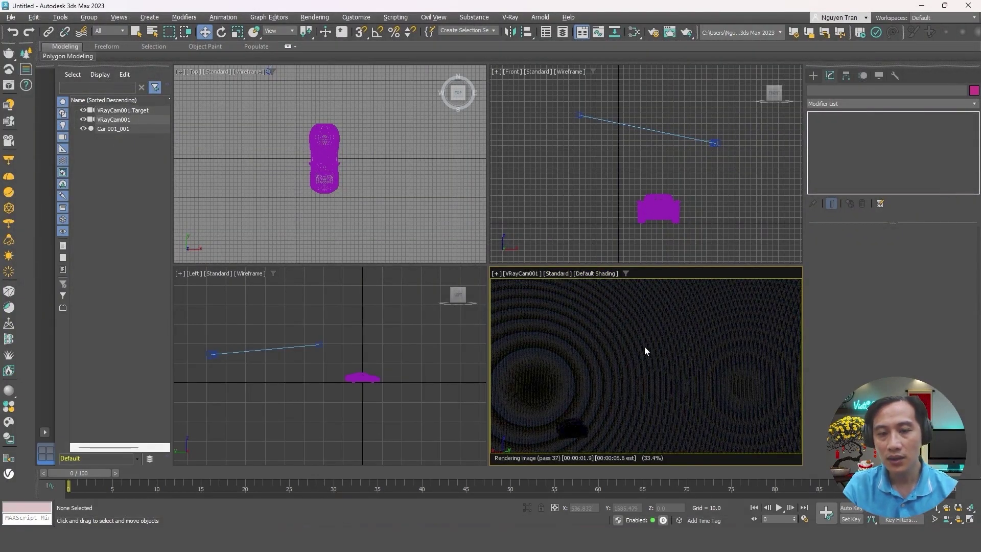
pyautogui.press('m')
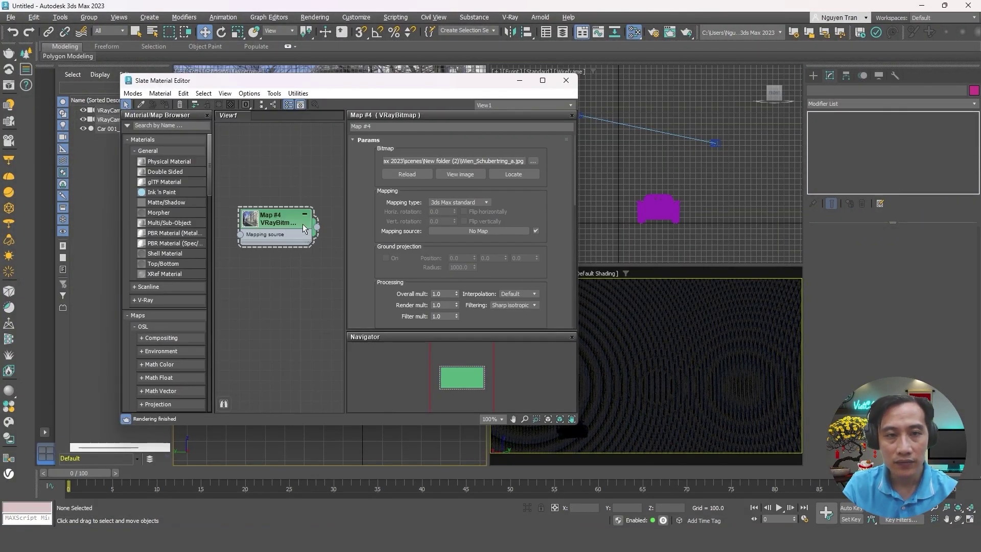
pyautogui.doubleClick(294, 227)
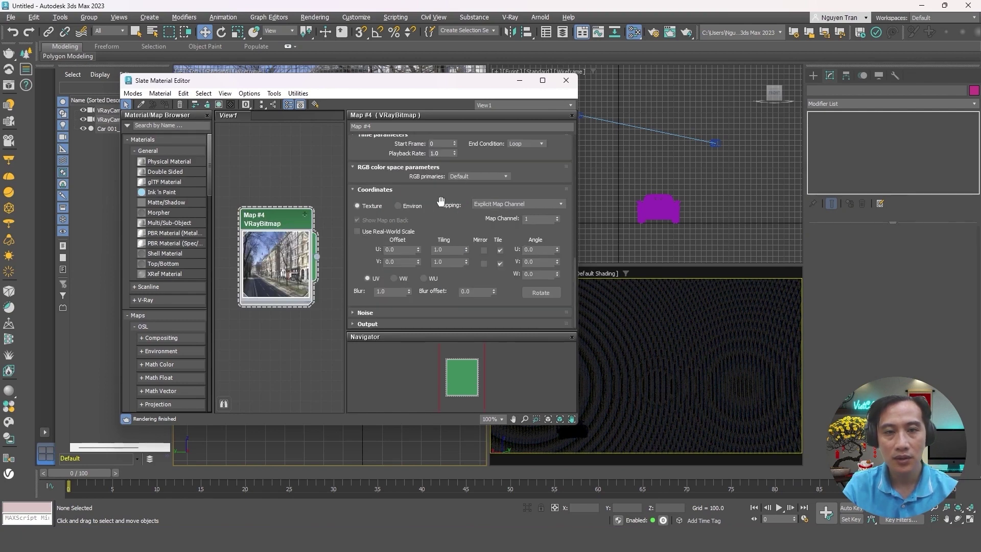
pyautogui.click(399, 207)
pyautogui.press('m')
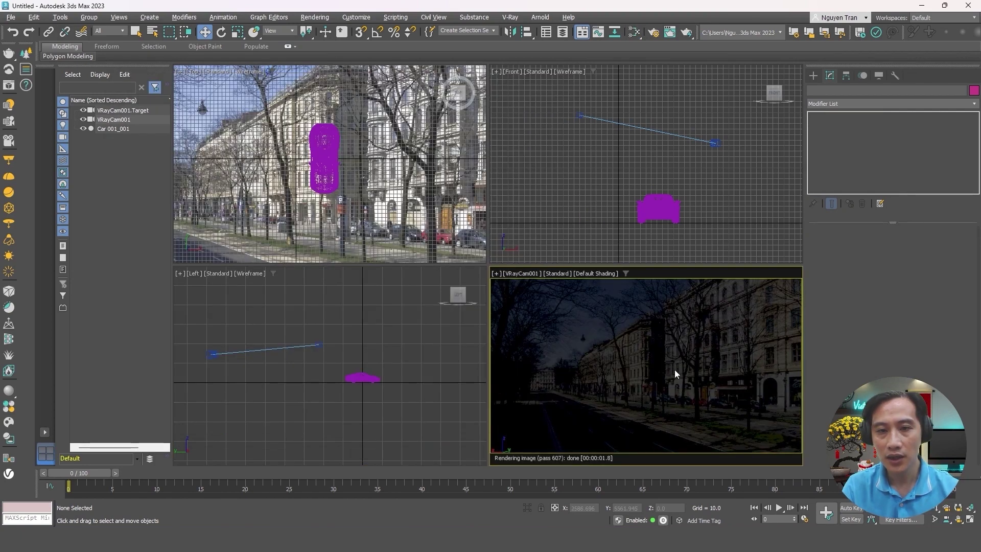
# Set VRayCam001 exposure to No exposure and maximize the camera view
pyautogui.click(217, 354)
pyautogui.click(917, 330)
pyautogui.click(917, 339)
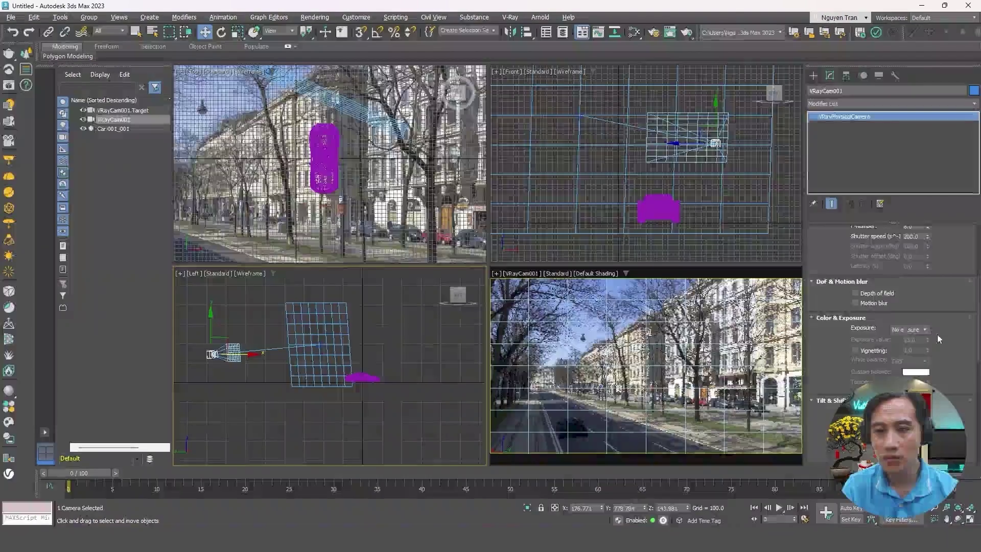
pyautogui.hotkey('alt', 'w')
pyautogui.click(326, 388)
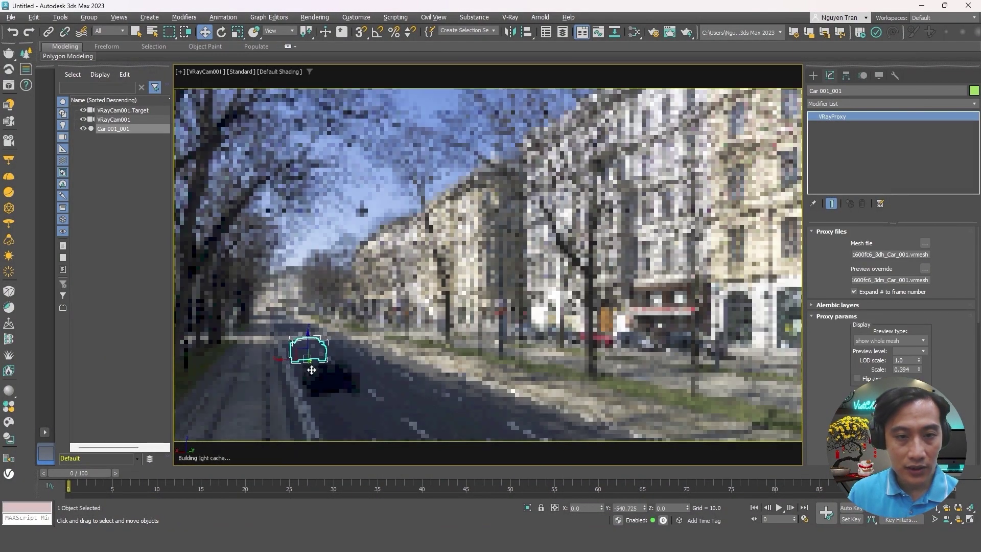
# Place the car on the road lane, enable GI environment on the V-Ray tab, and render
pyautogui.moveTo(326, 388); pyautogui.dragTo(367, 422)
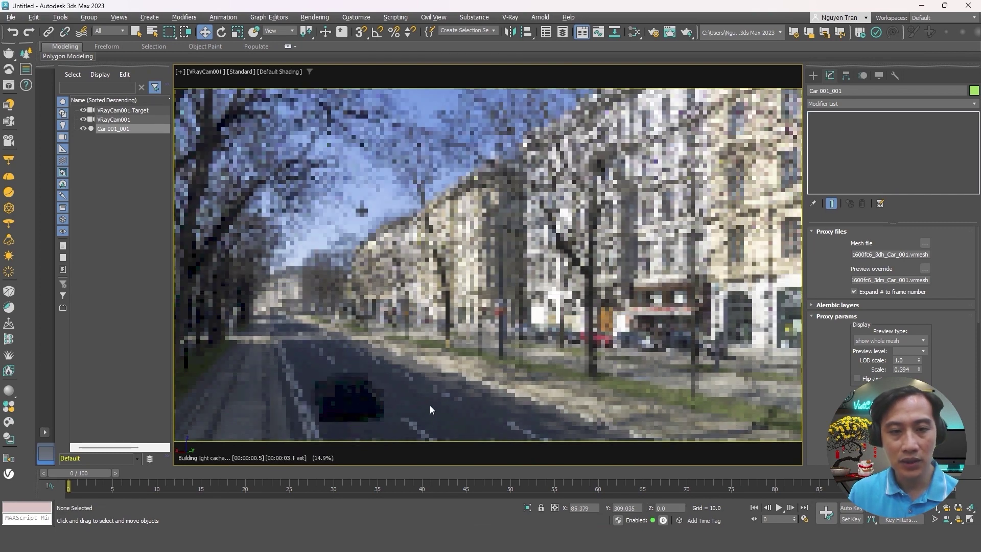
pyautogui.click(431, 406)
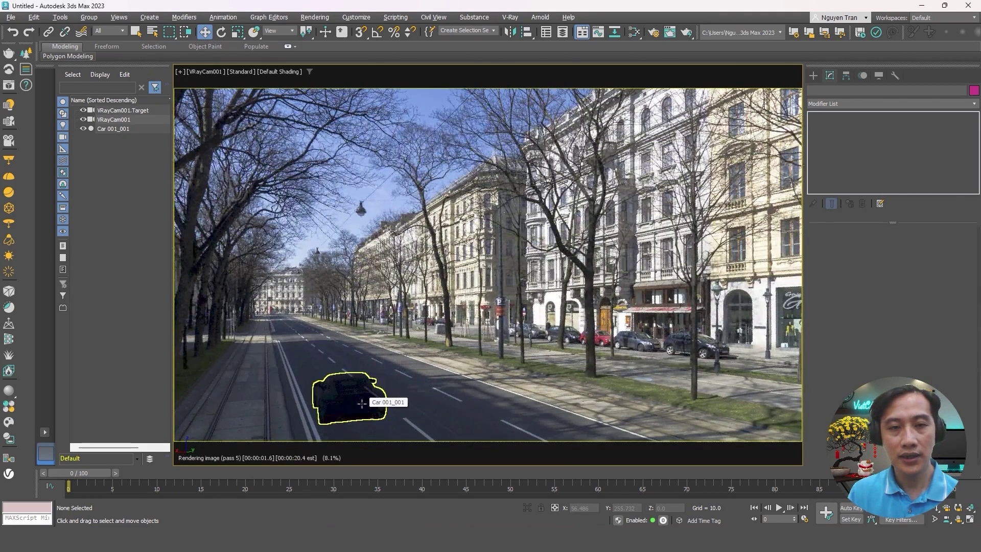
pyautogui.click(315, 17)
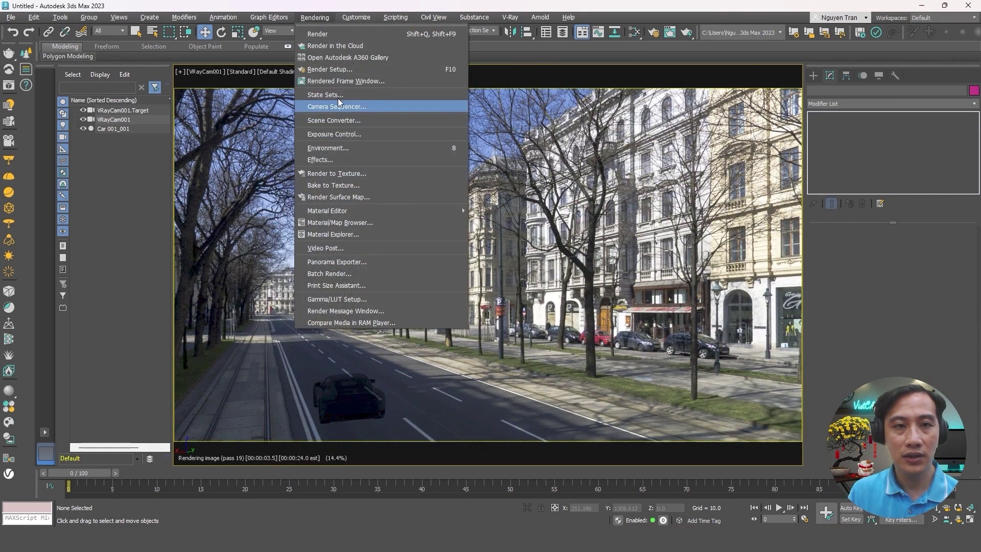
pyautogui.click(339, 69)
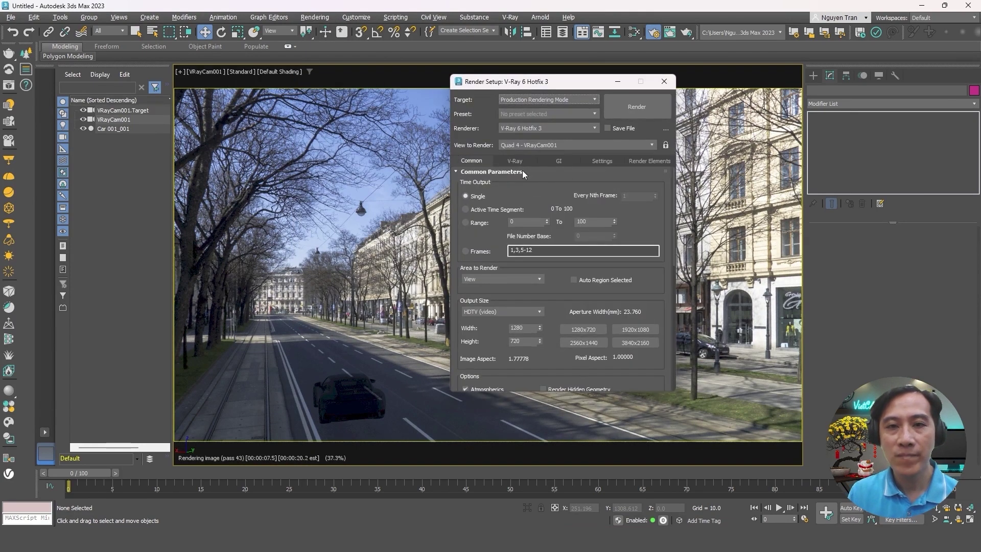
pyautogui.click(513, 160)
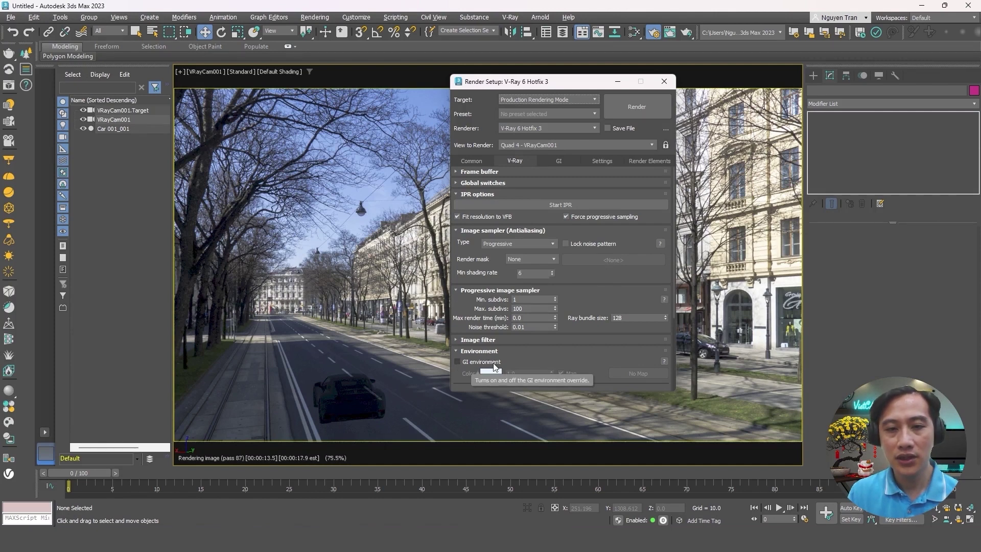
pyautogui.click(464, 363)
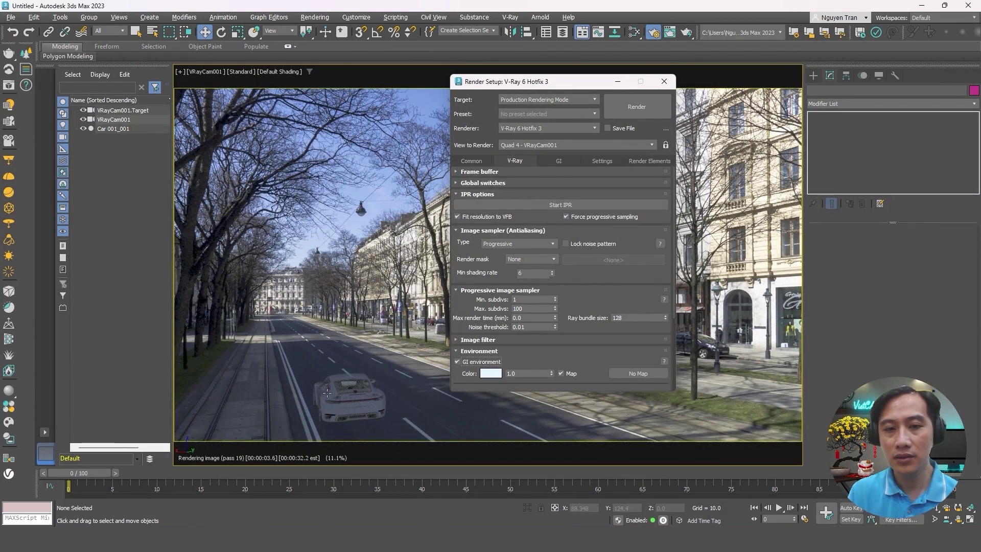
pyautogui.click(636, 107)
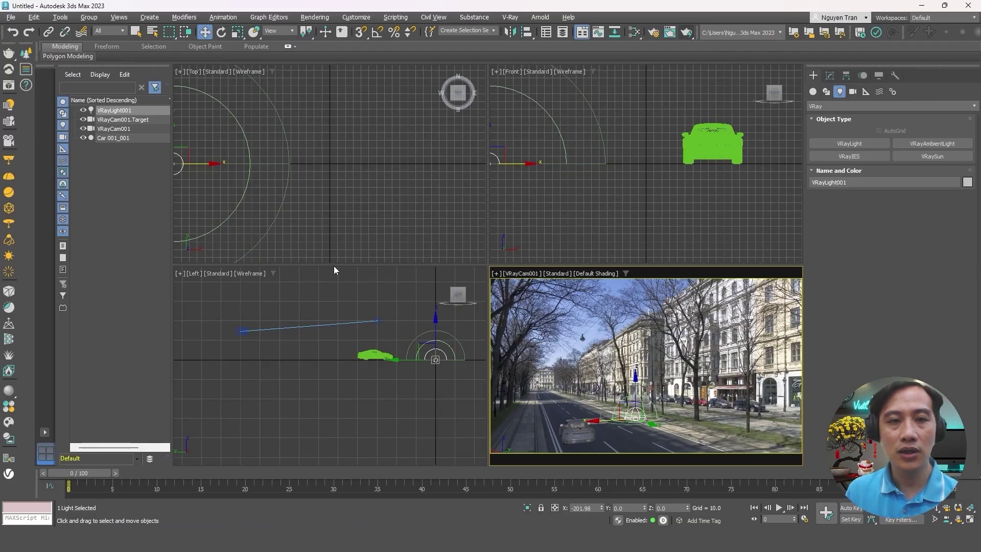
# Open the Slate Material Editor, add a VRayBitmap node and cancel its HDR file picker
pyautogui.press('m')
pyautogui.moveTo(176, 81); pyautogui.dragTo(208, 60)
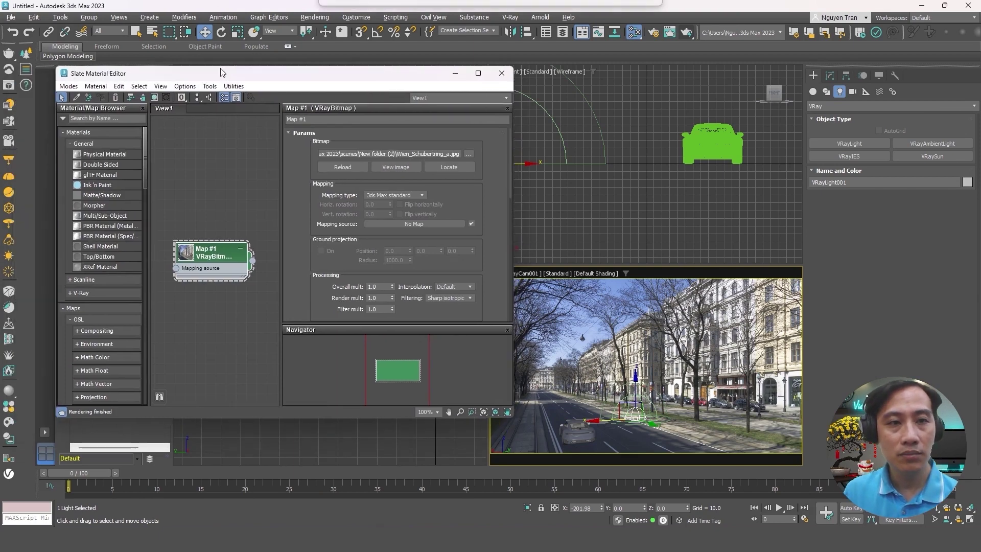
pyautogui.rightClick(196, 188)
pyautogui.moveTo(230, 206)
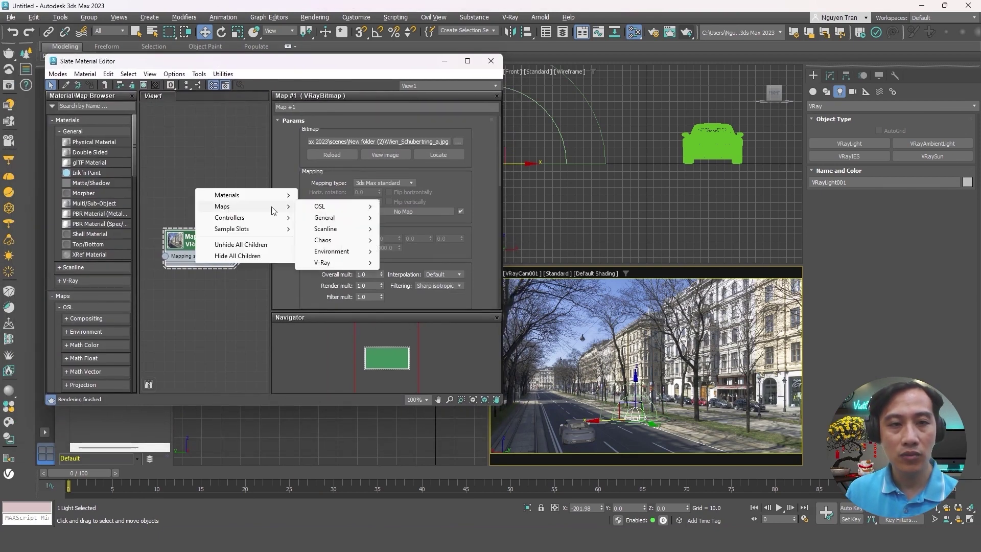
pyautogui.click(403, 262)
pyautogui.click(82, 240)
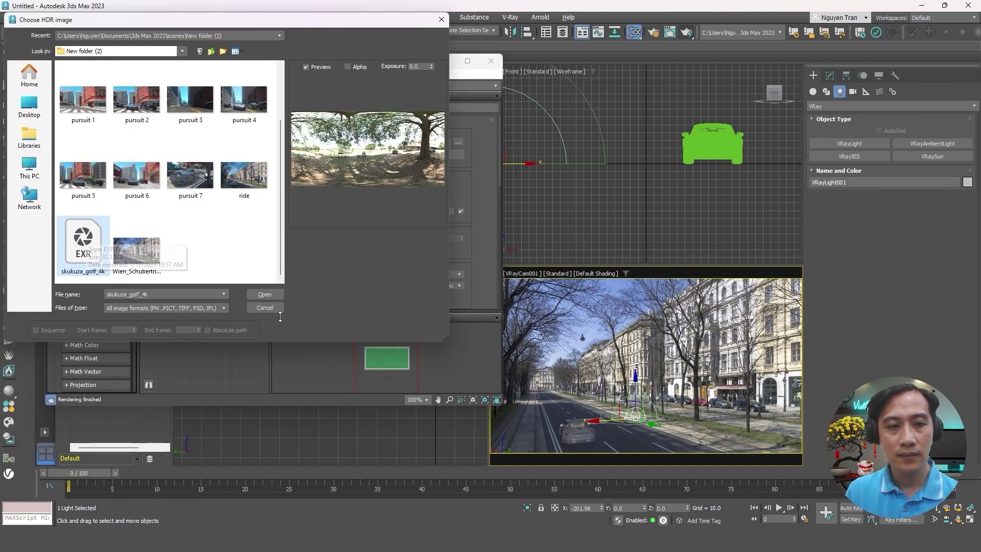
pyautogui.click(264, 295)
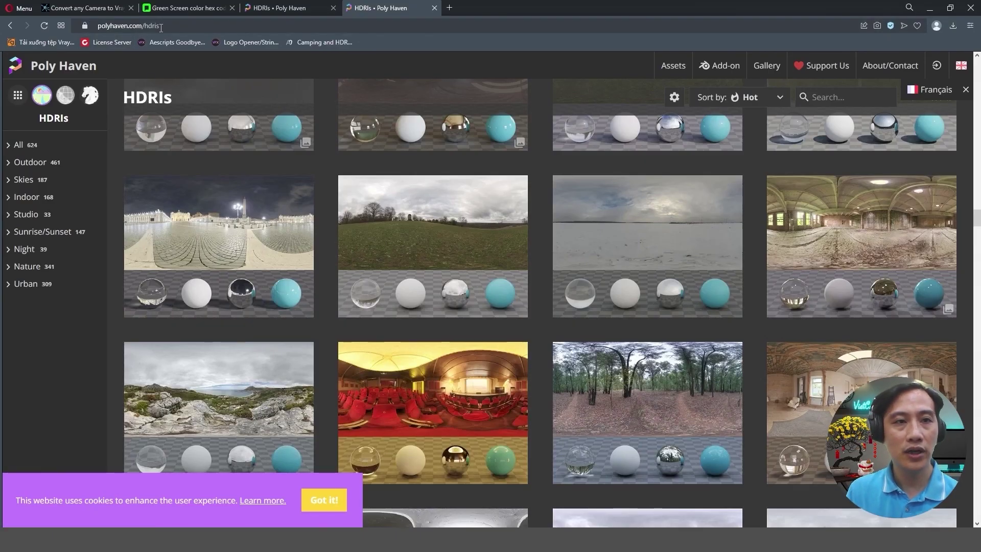
# Browse the Poly Haven HDRI library for an outdoor panorama like skukuza_golf_4k
pyautogui.scroll(-5, 505, 343)
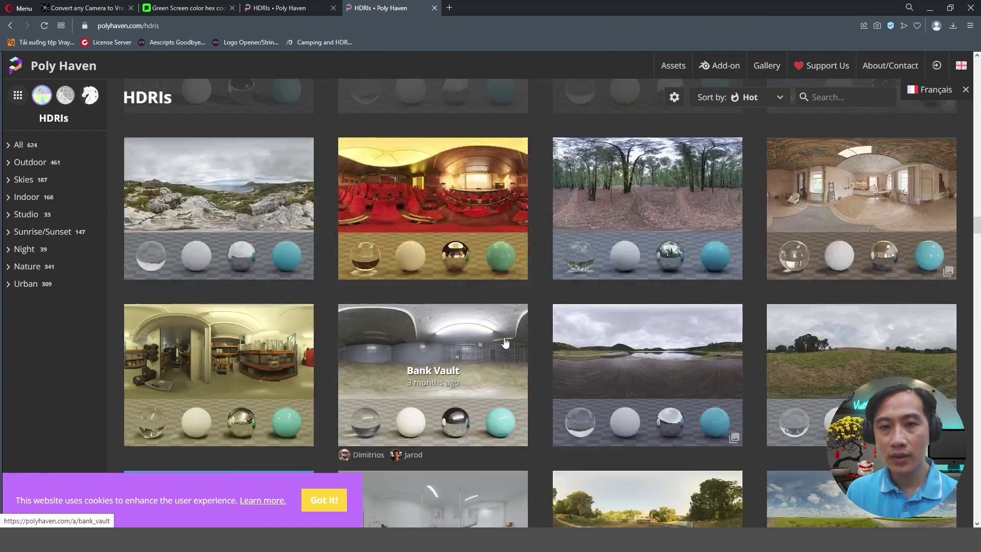
pyautogui.scroll(-5, 505, 343)
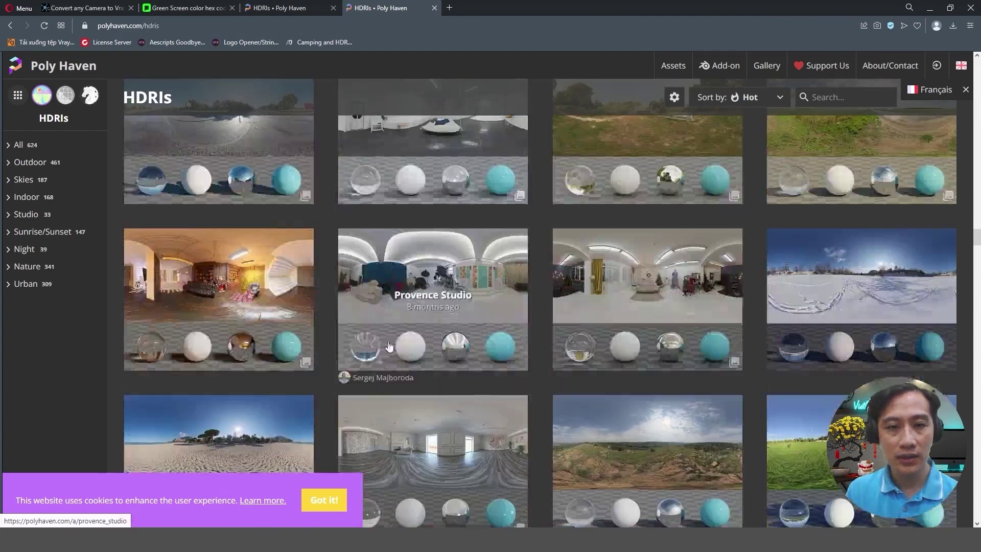
pyautogui.scroll(-5, 483, 351)
pyautogui.scroll(-1, 460, 353)
pyautogui.scroll(-2, 442, 354)
pyautogui.scroll(-3, 442, 355)
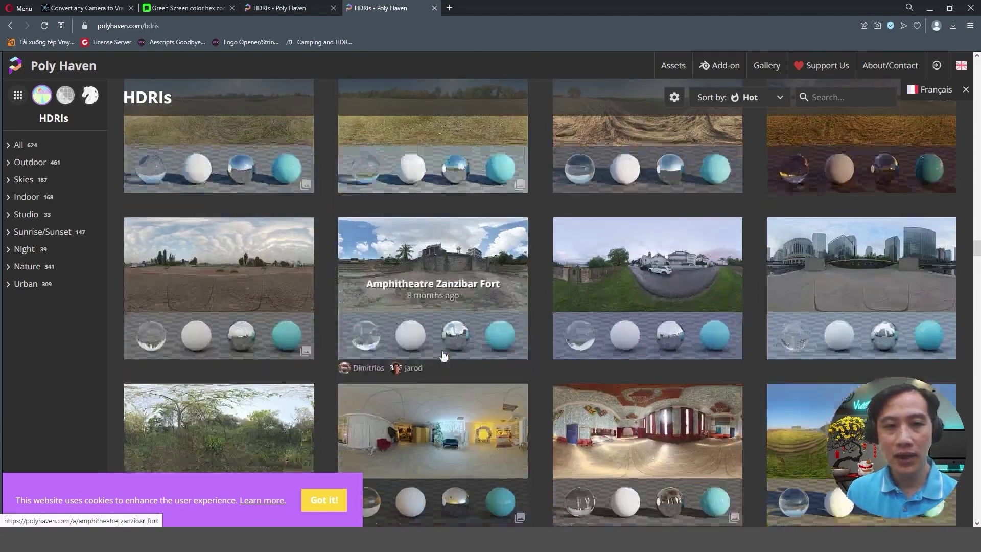
pyautogui.scroll(-3, 556, 386)
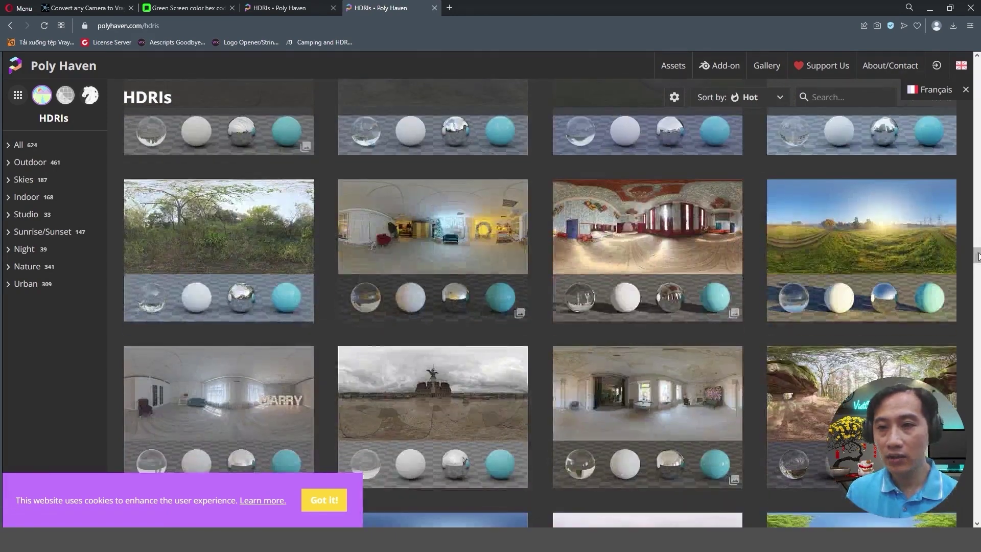
pyautogui.scroll(-3, 979, 265)
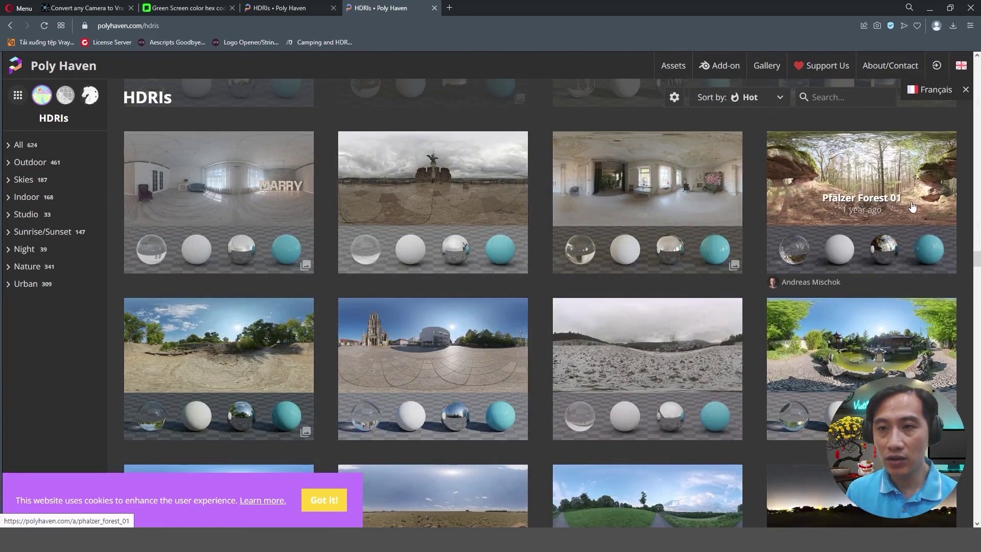
pyautogui.scroll(-5, 978, 265)
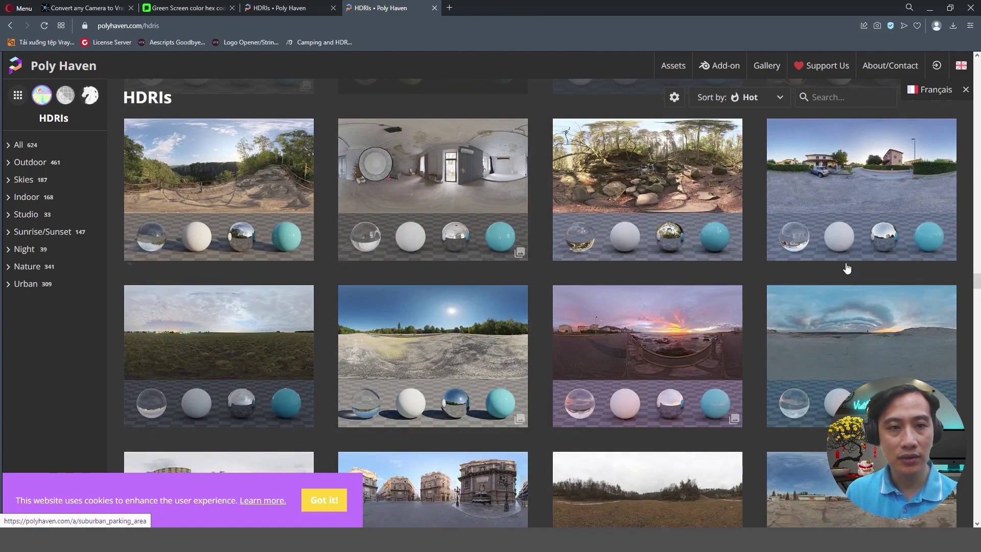
pyautogui.scroll(-3, 977, 288)
pyautogui.scroll(-2, 978, 288)
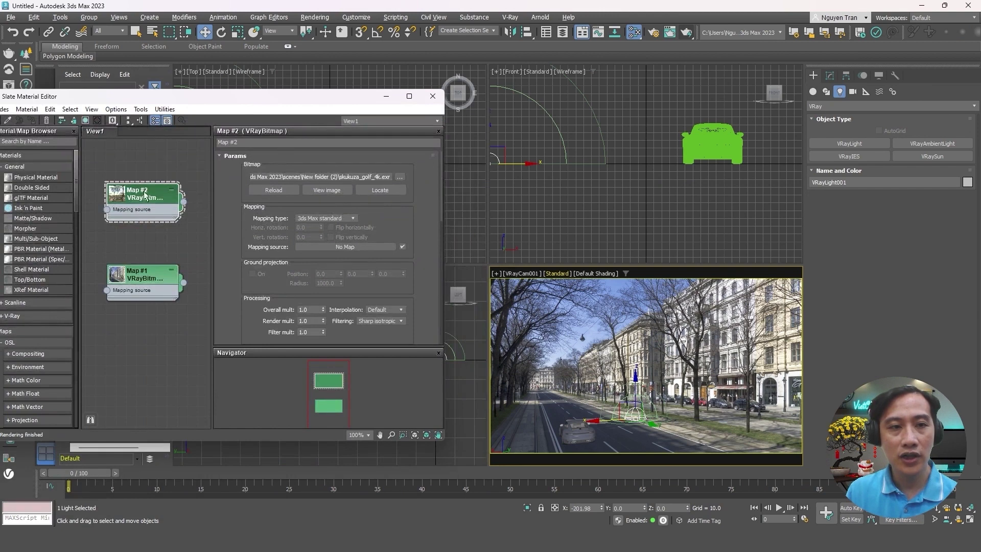
# Wire the Map #2 HDRI into the VRayLight001 dome light's map as an instance
pyautogui.doubleClick(119, 196)
pyautogui.moveTo(142, 188); pyautogui.dragTo(143, 148)
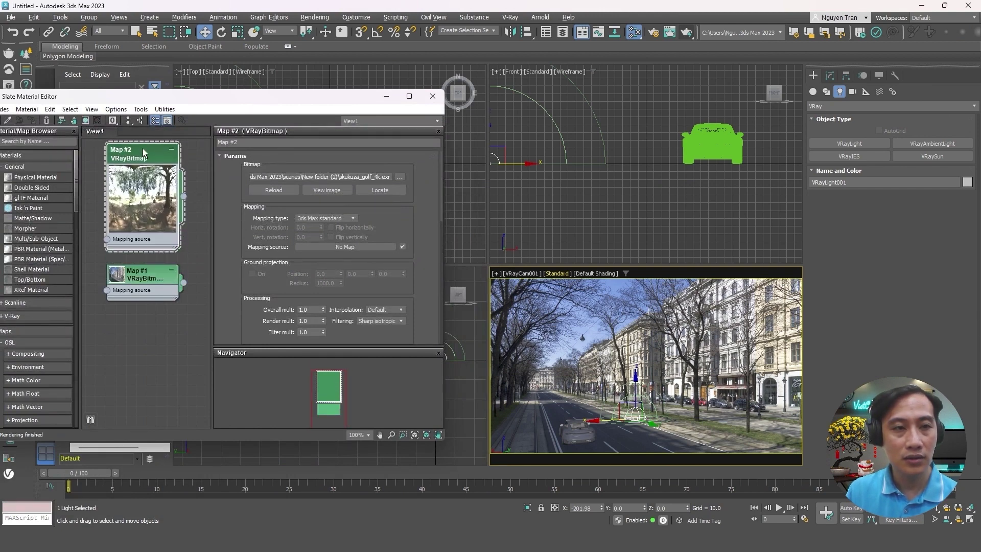
pyautogui.click(576, 163)
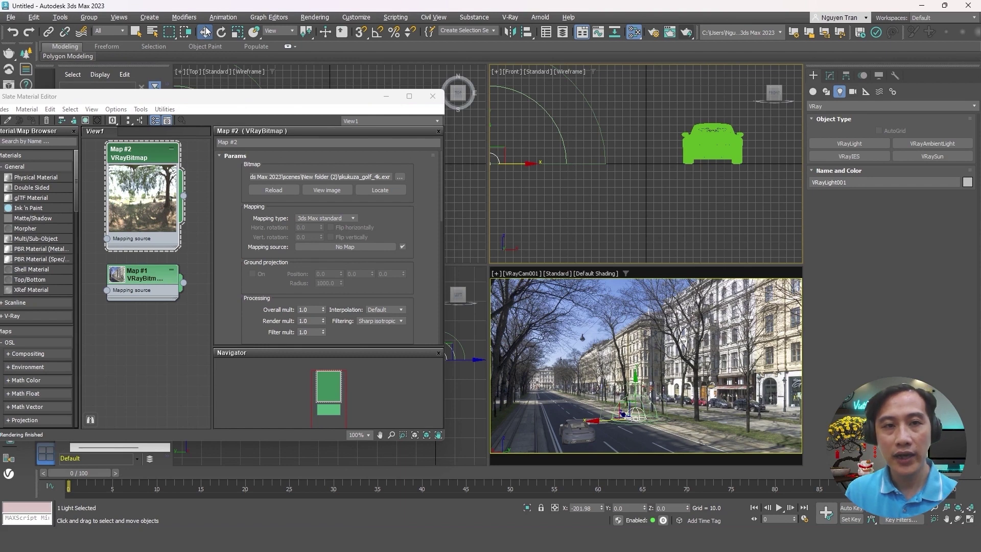
pyautogui.click(829, 75)
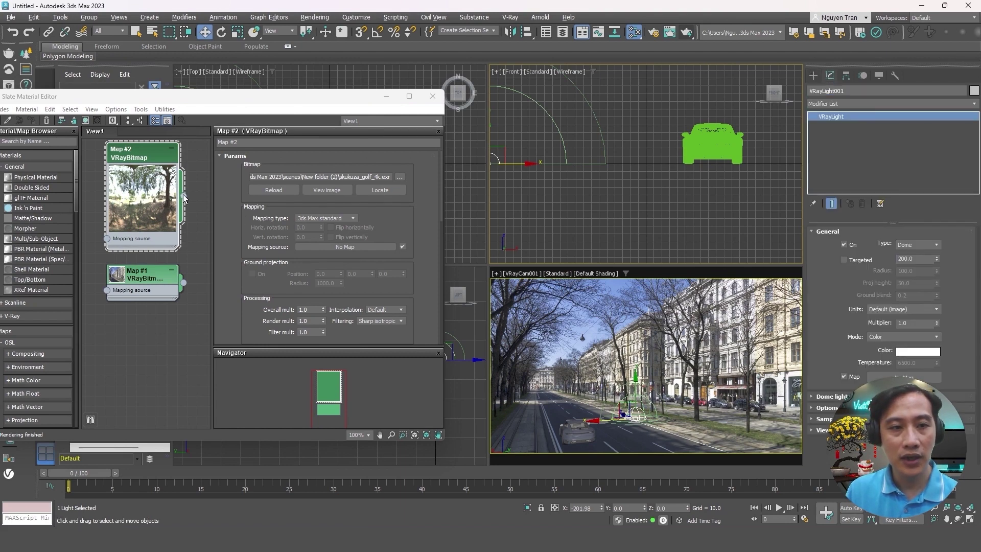
pyautogui.moveTo(183, 196)
pyautogui.mouseDown()
pyautogui.moveTo(237, 199)
pyautogui.moveTo(912, 377)
pyautogui.mouseUp()
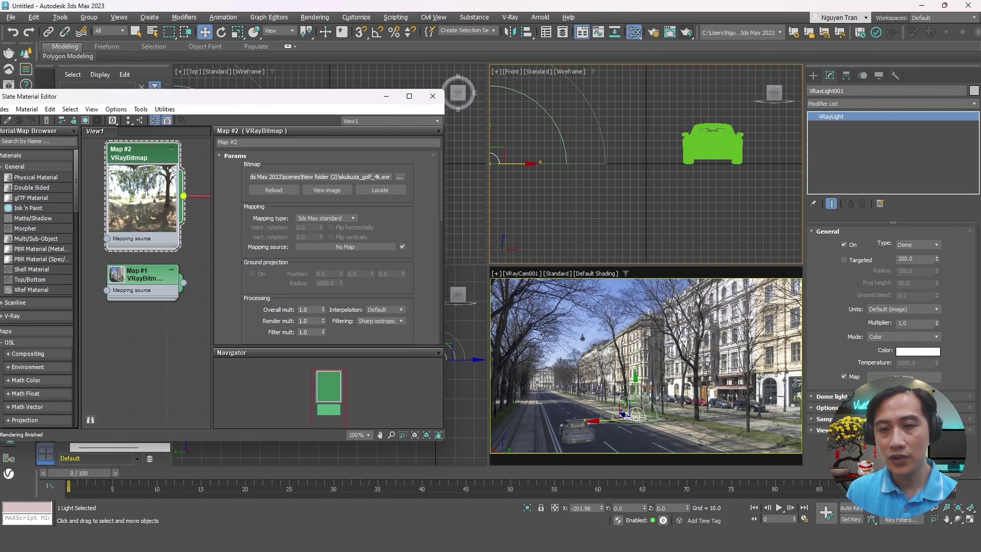
pyautogui.moveTo(912, 377); pyautogui.dragTo(904, 377)
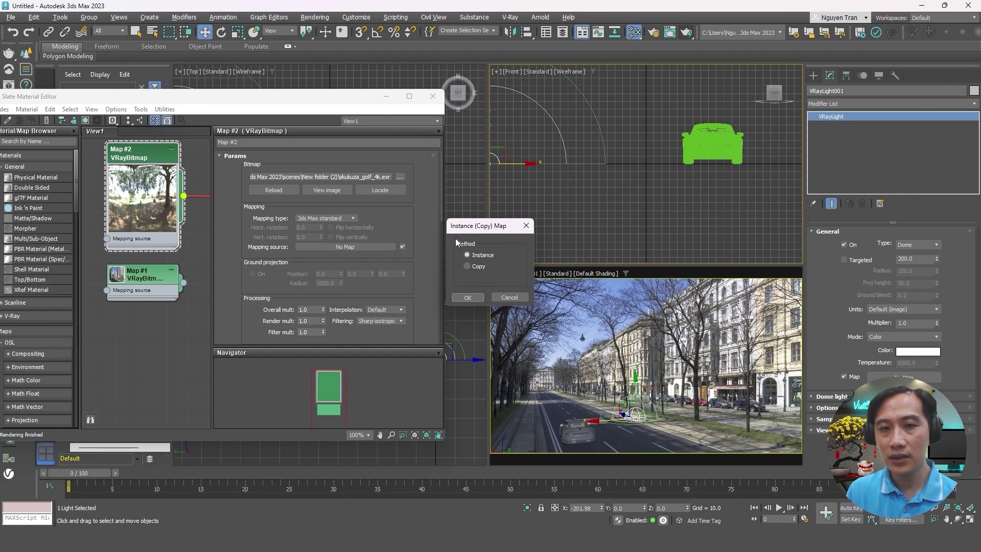
pyautogui.click(468, 297)
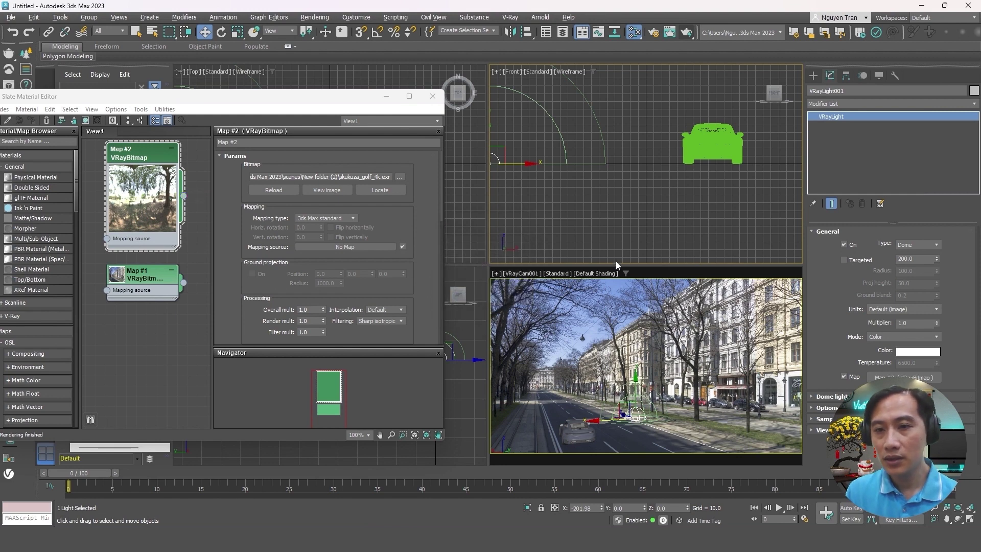
# Make the dome light invisible to the camera in its Options rollout
pyautogui.scroll(-5, 936, 274)
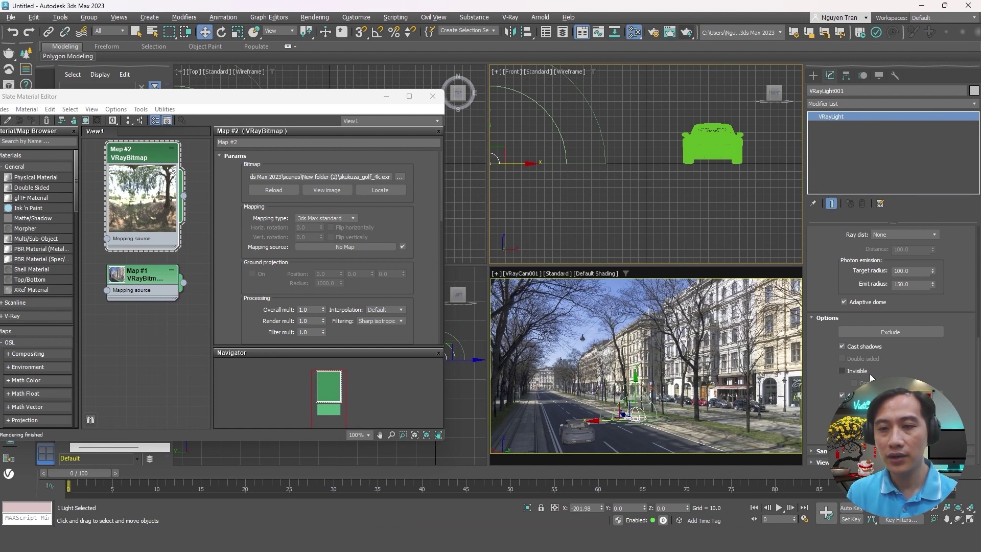
pyautogui.click(842, 371)
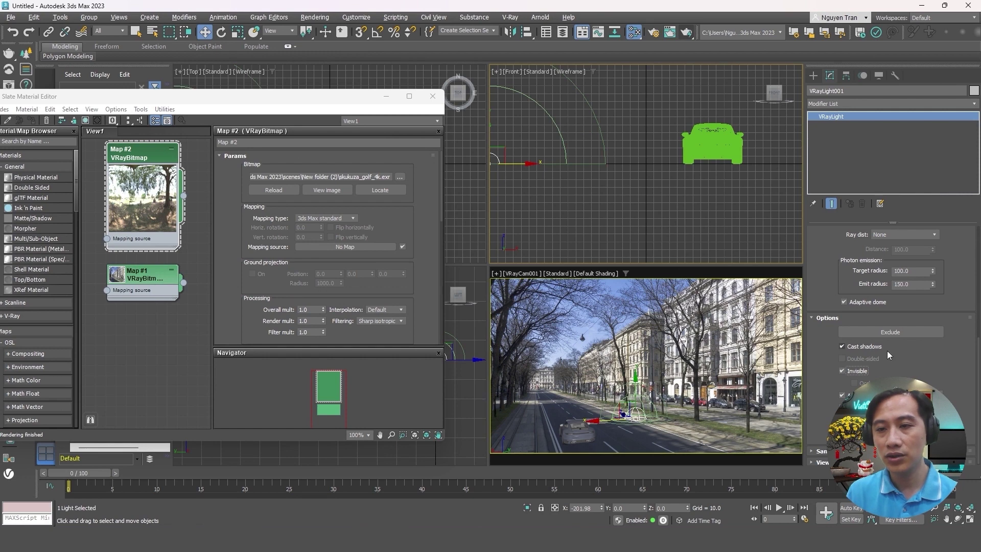
pyautogui.scroll(-1, 889, 355)
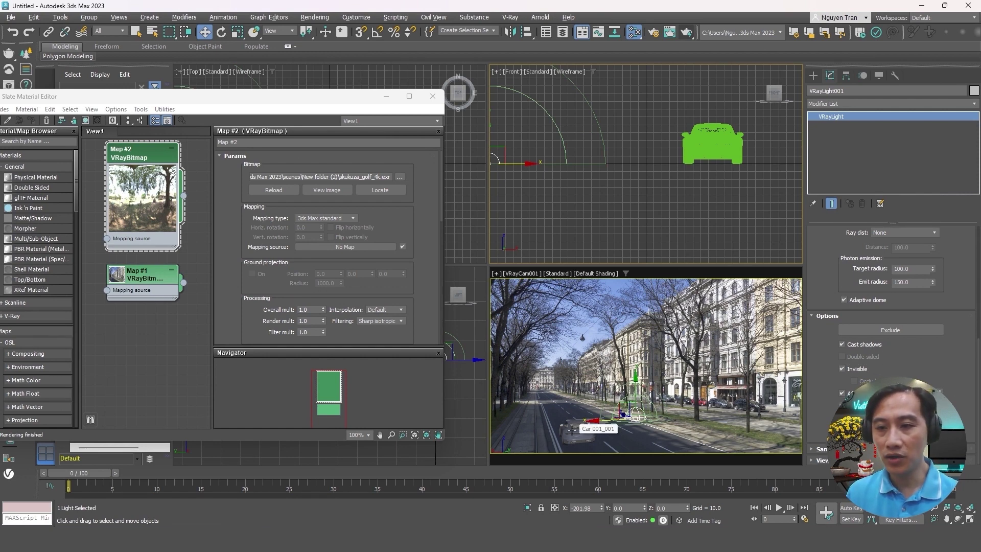
pyautogui.scroll(1, 818, 408)
pyautogui.scroll(1, 818, 401)
pyautogui.scroll(1, 819, 394)
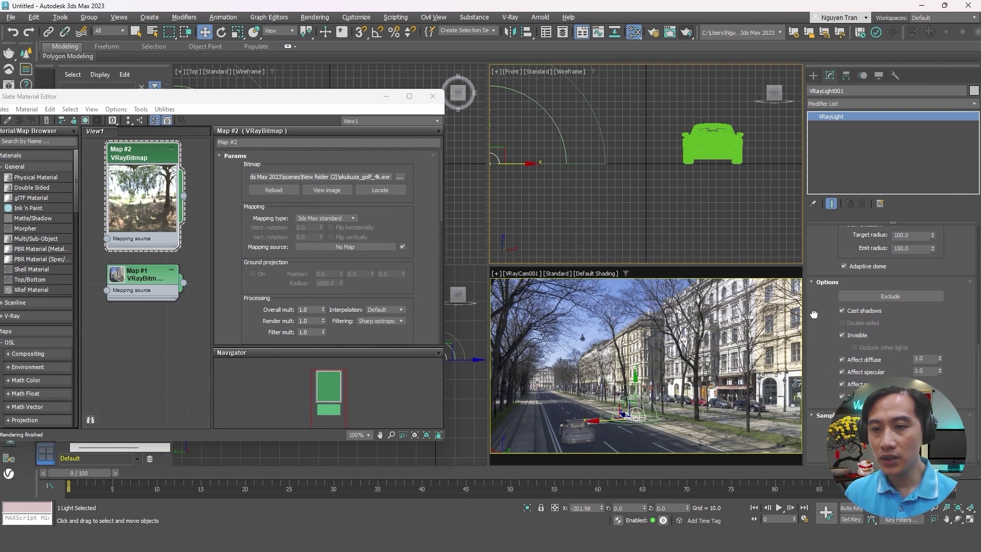
pyautogui.scroll(1, 819, 386)
pyautogui.scroll(2, 819, 384)
pyautogui.scroll(1, 819, 384)
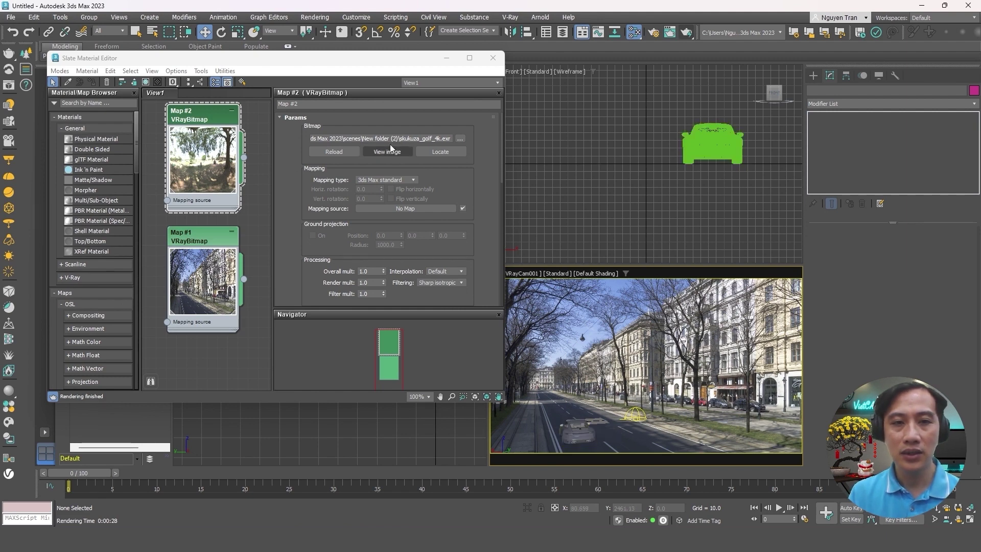
# Set the HDRI bitmap's mapping type to Spherical and render the scene in V-Ray
pyautogui.click(396, 180)
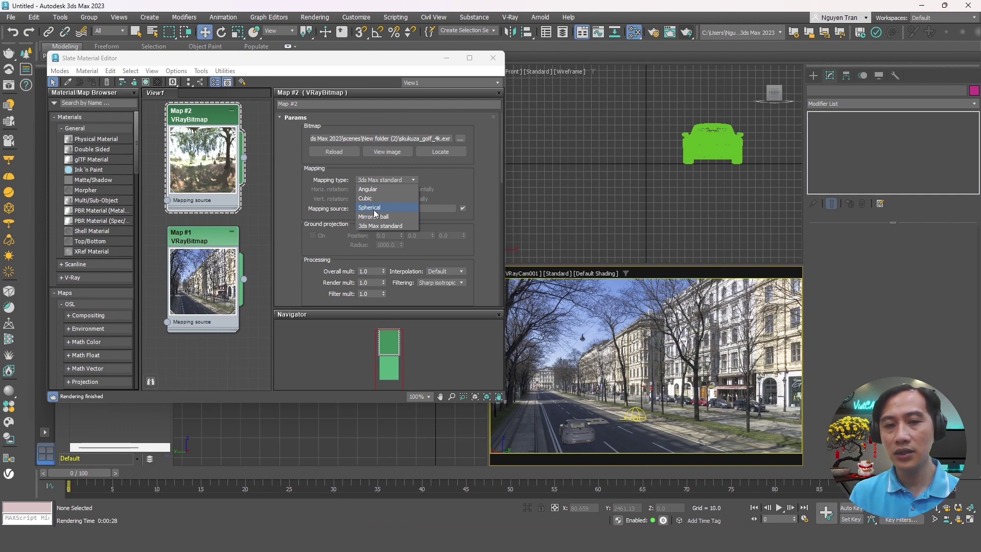
pyautogui.click(376, 216)
pyautogui.hotkey('shift', 'q')
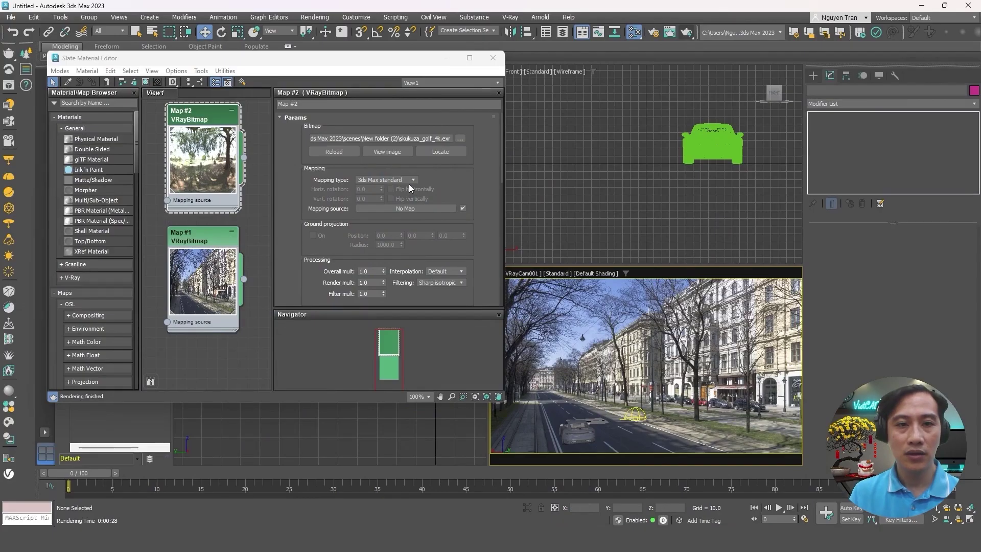
pyautogui.click(408, 181)
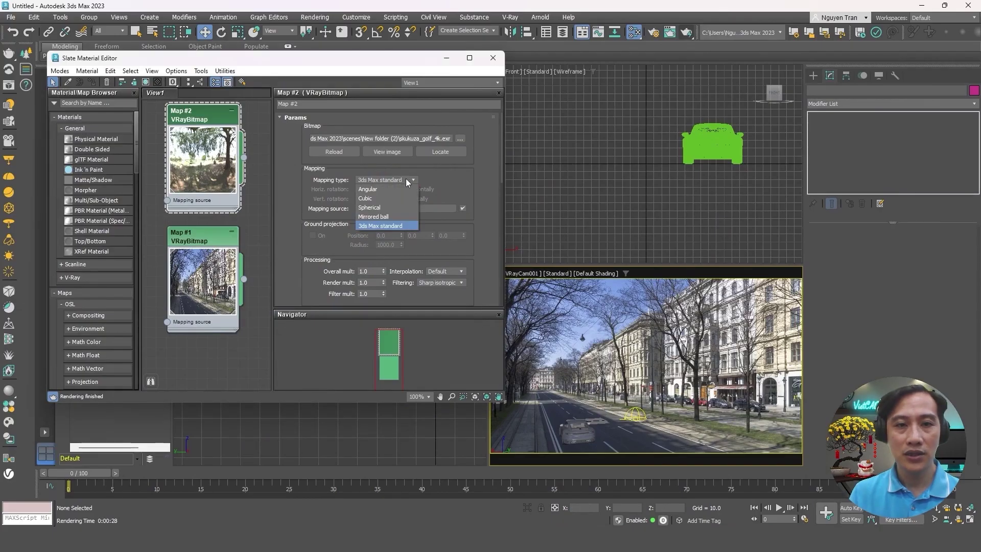
pyautogui.click(378, 208)
pyautogui.hotkey('shift', 'q')
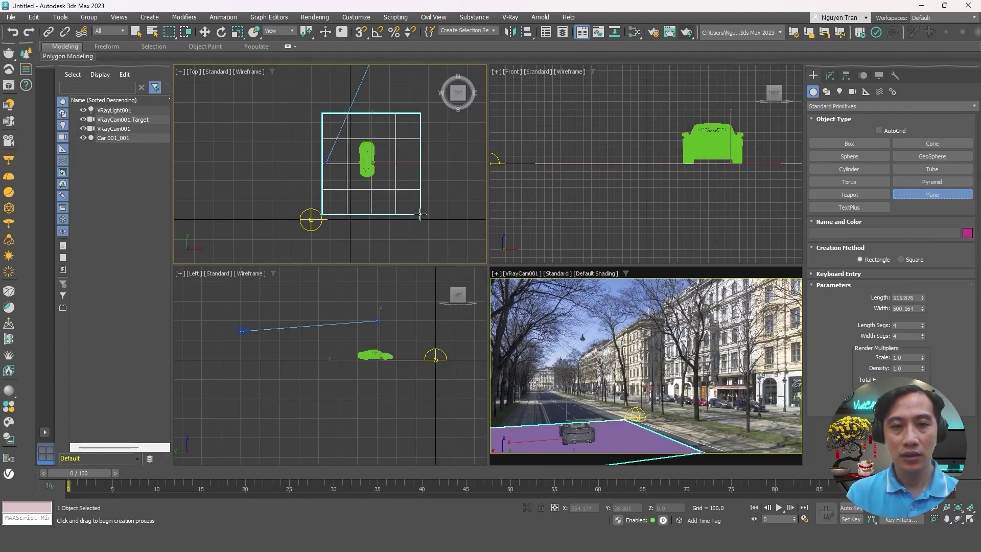
# Finish the Plane001 ground plane under the car, maximize the camera view and start interactive rendering
pyautogui.moveTo(420, 215); pyautogui.dragTo(420, 215)
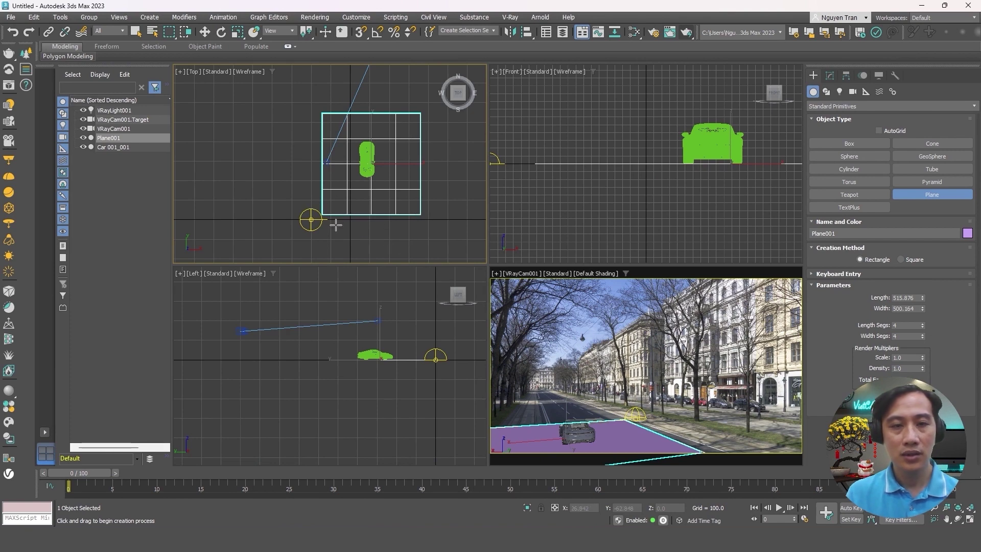
pyautogui.click(205, 32)
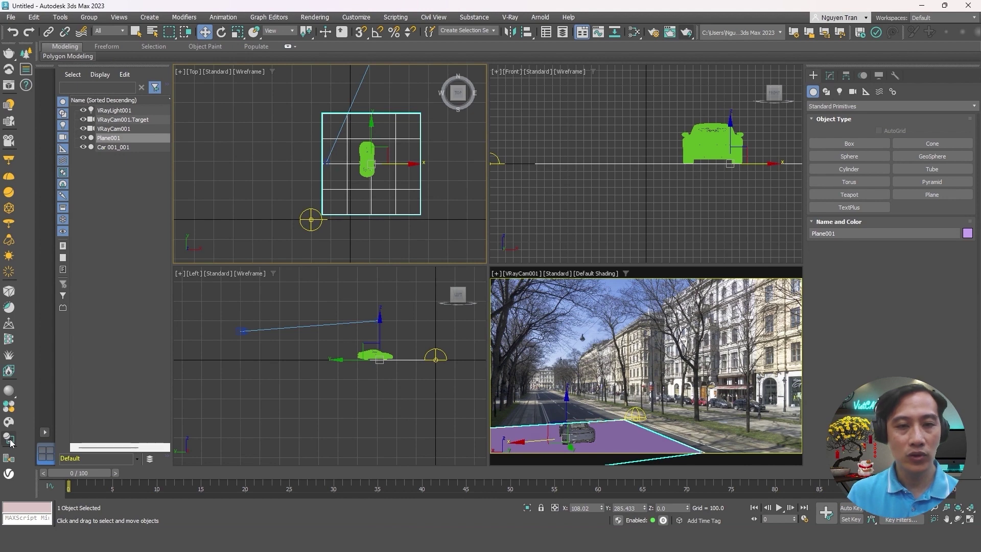
pyautogui.hotkey('alt', 'w')
pyautogui.click(624, 432)
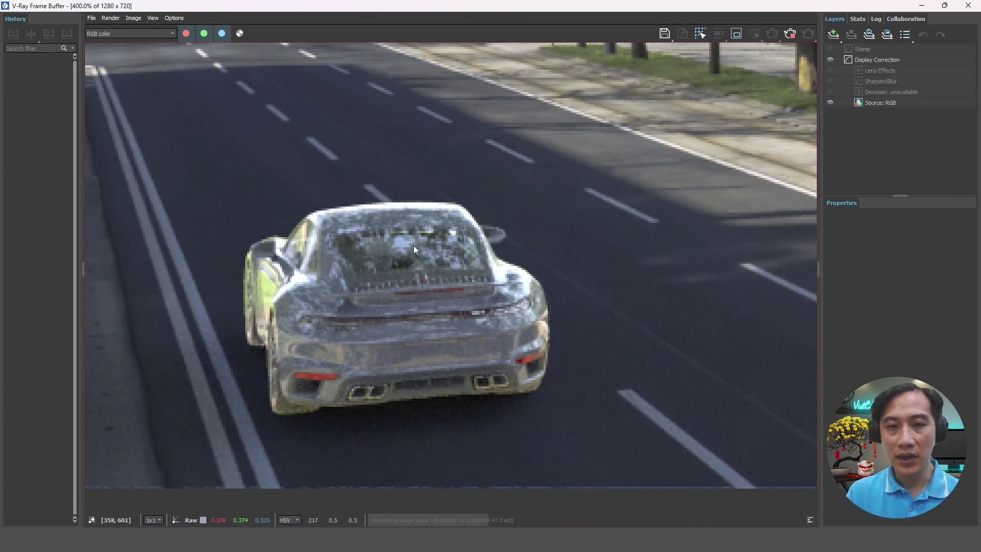
# Zoom and pan around the V-Ray Frame Buffer render to inspect the car on the street
pyautogui.scroll(-3, 470, 297)
pyautogui.scroll(-1, 471, 296)
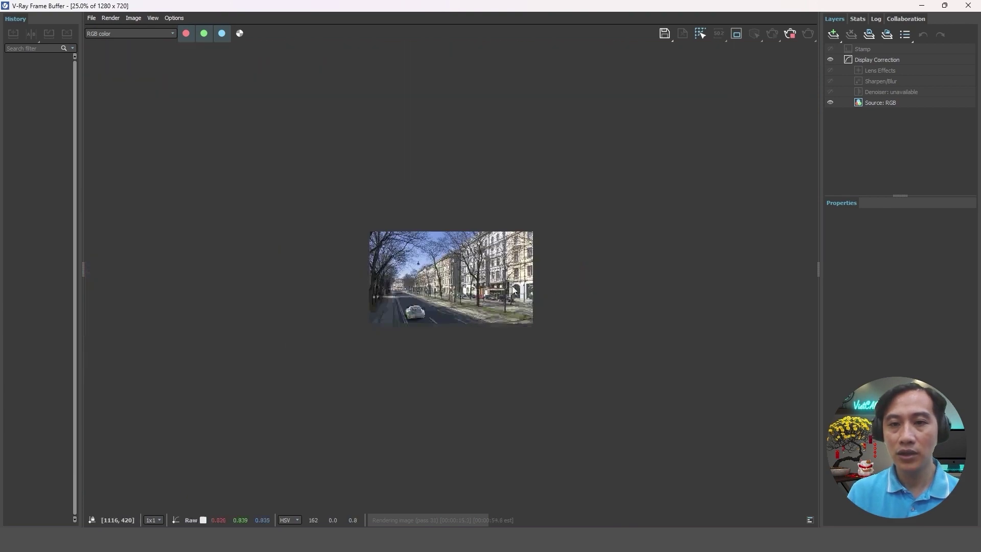
pyautogui.scroll(3, 590, 298)
pyautogui.moveTo(591, 298); pyautogui.dragTo(394, 291, button='middle')
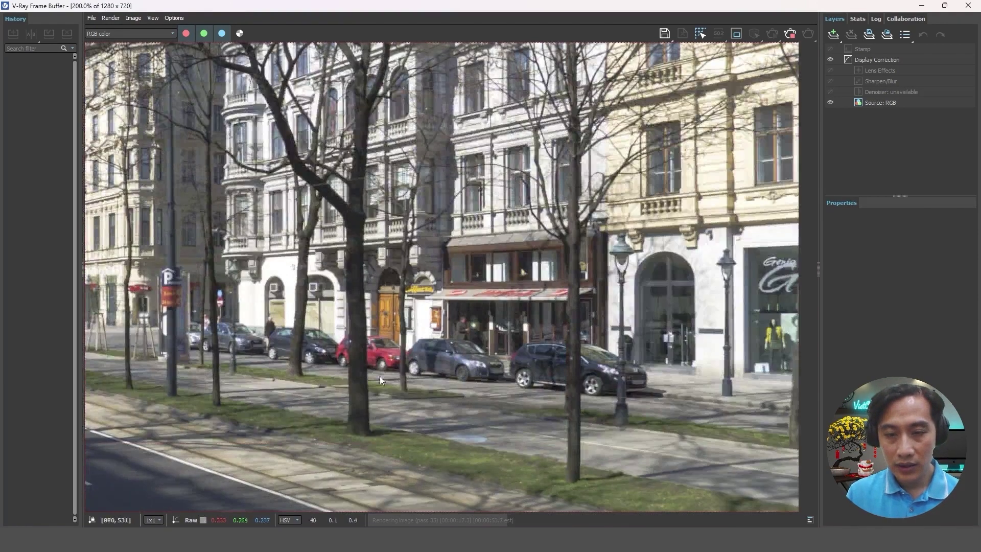
pyautogui.scroll(-2, 380, 376)
pyautogui.scroll(2, 249, 376)
pyautogui.moveTo(248, 374); pyautogui.dragTo(418, 319, button='middle')
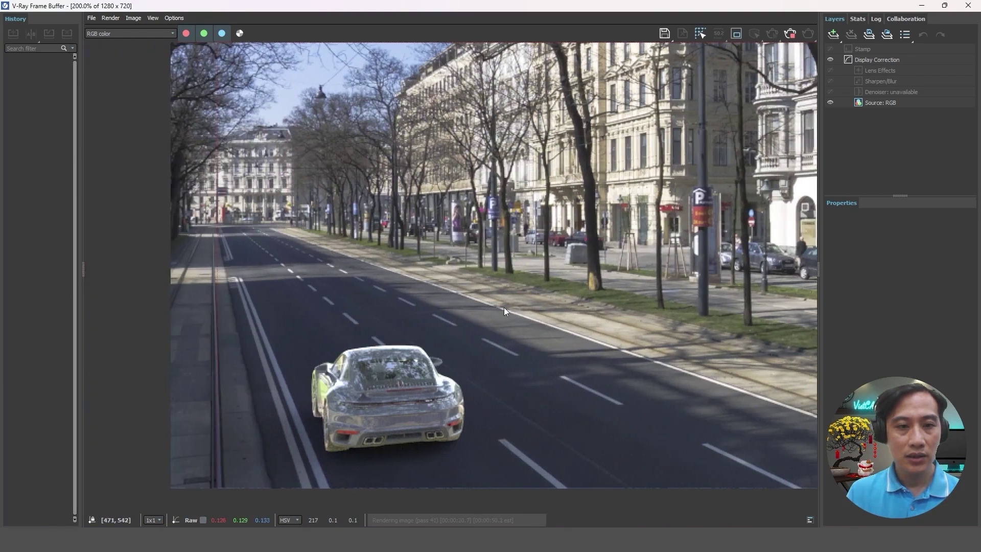
pyautogui.moveTo(503, 307); pyautogui.dragTo(378, 322, button='middle')
pyautogui.scroll(-1, 380, 321)
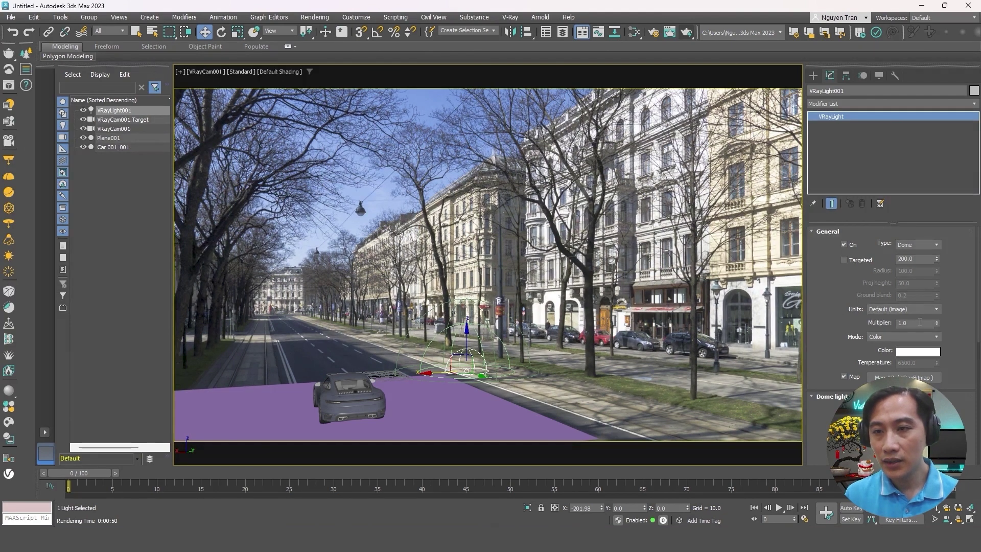
# Start editing the VRayLight001 Multiplier value of 1.0
pyautogui.doubleClick(908, 323)
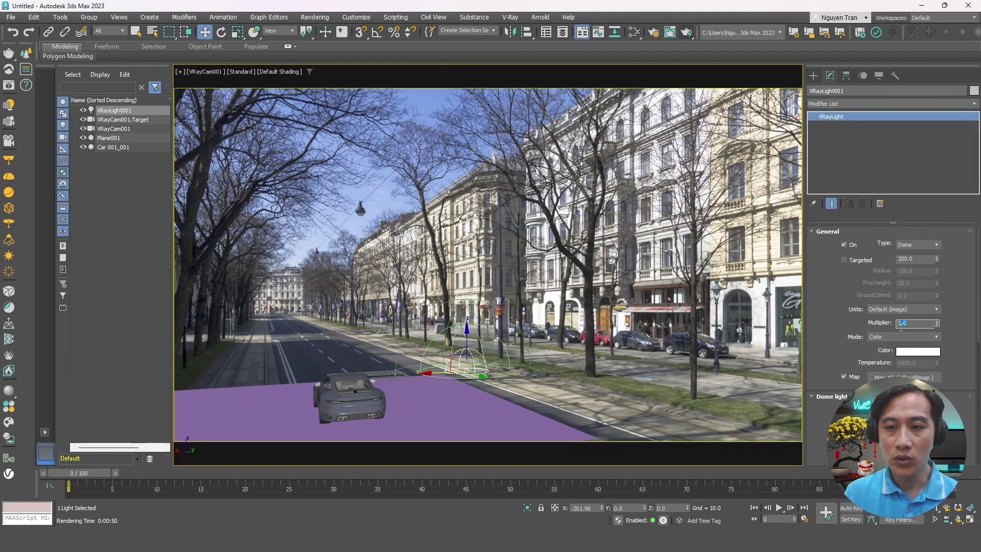